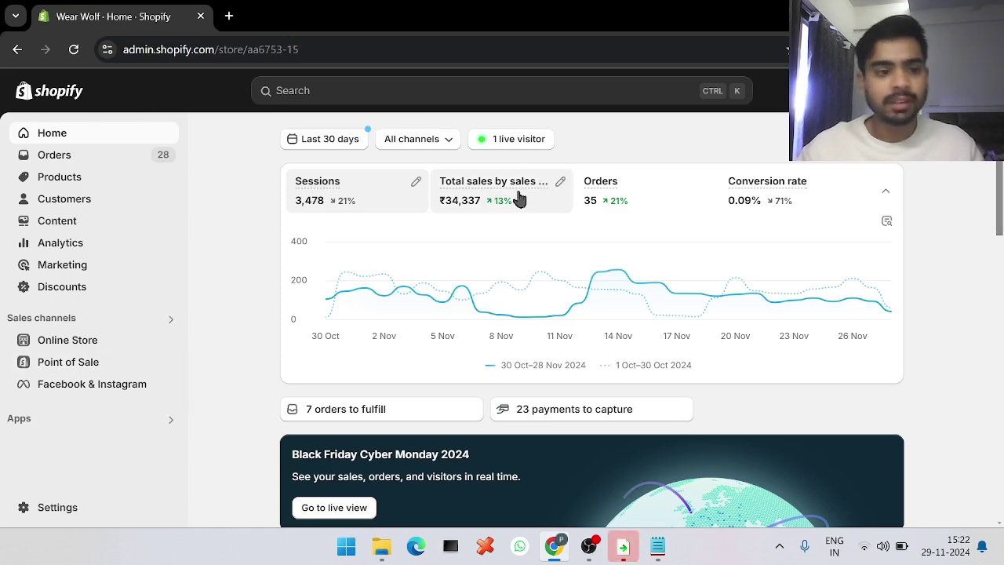
Search the store's installed apps for 'printify india hub'.
{"action": "left_click", "coordinate": [34, 422]}
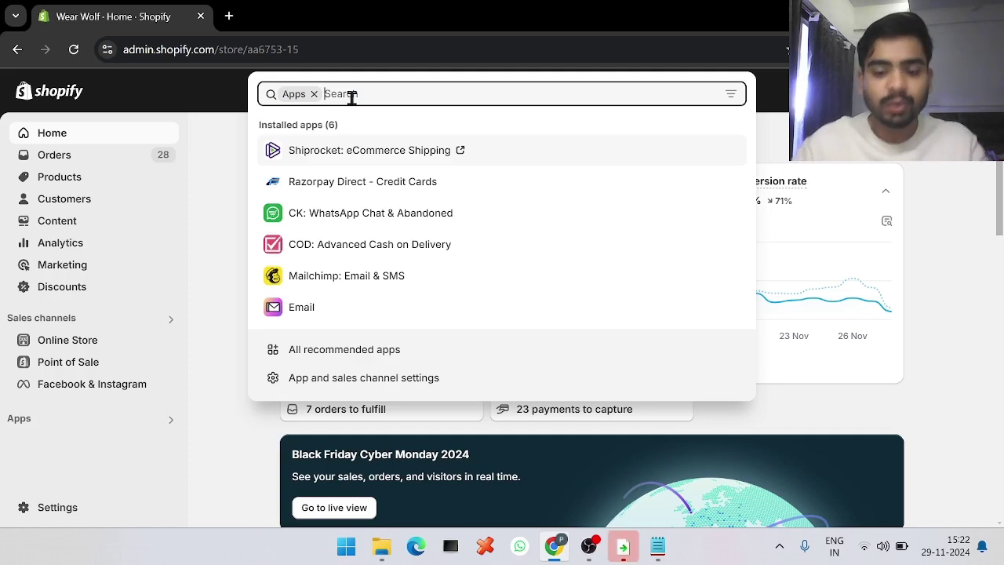
{"action": "type", "text": "print"}
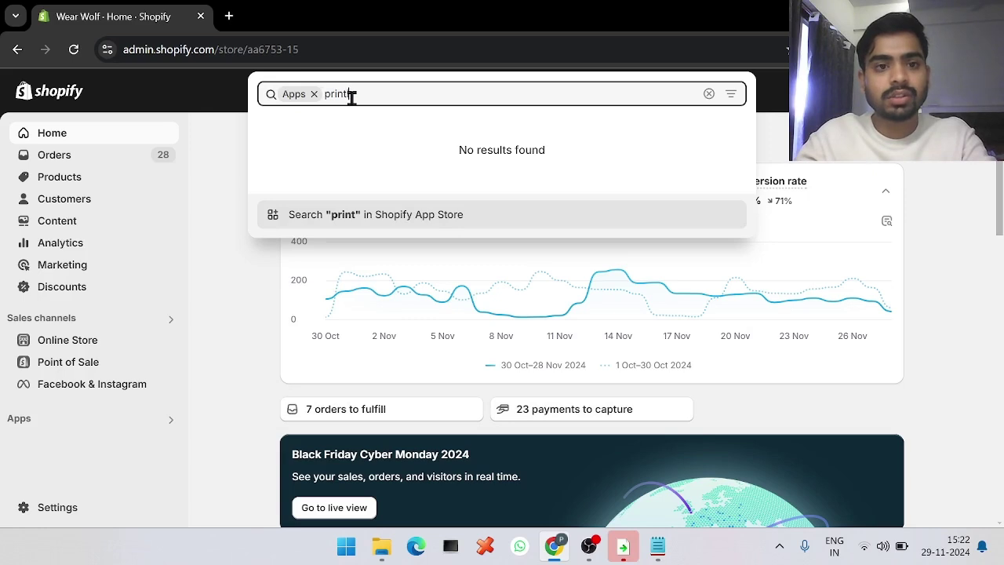
{"action": "type", "text": "ify"}
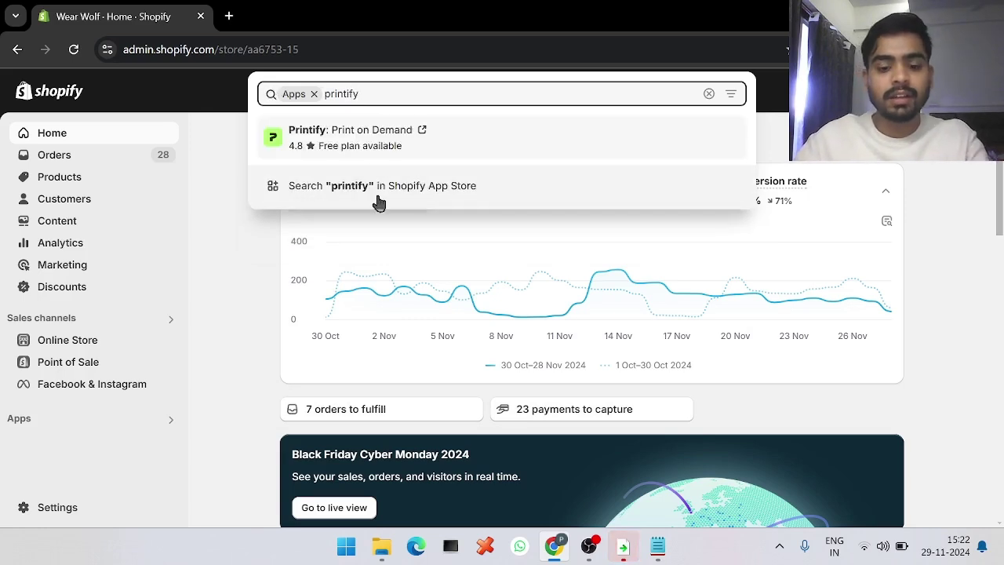
{"action": "type", "text": " india "}
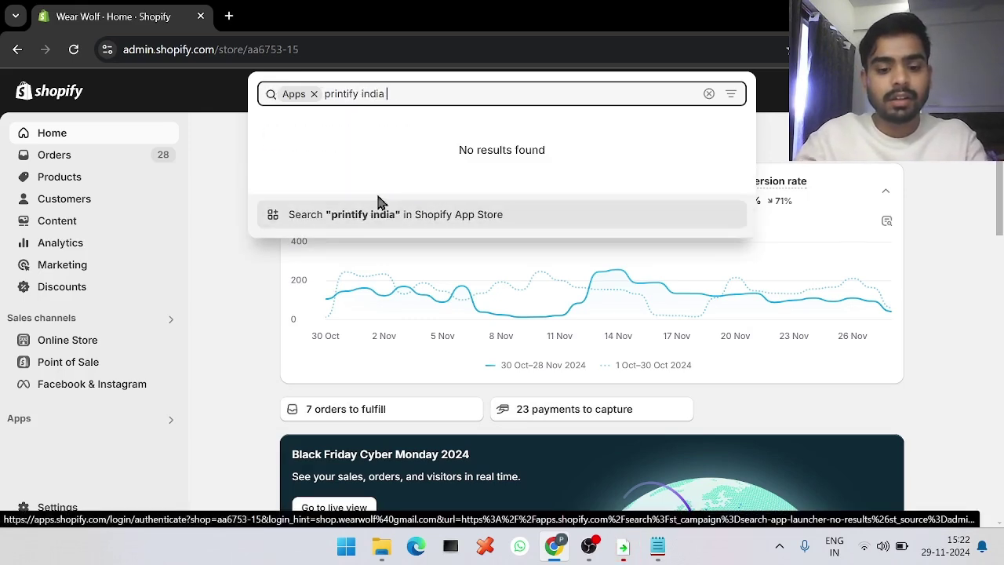
{"action": "type", "text": "hub"}
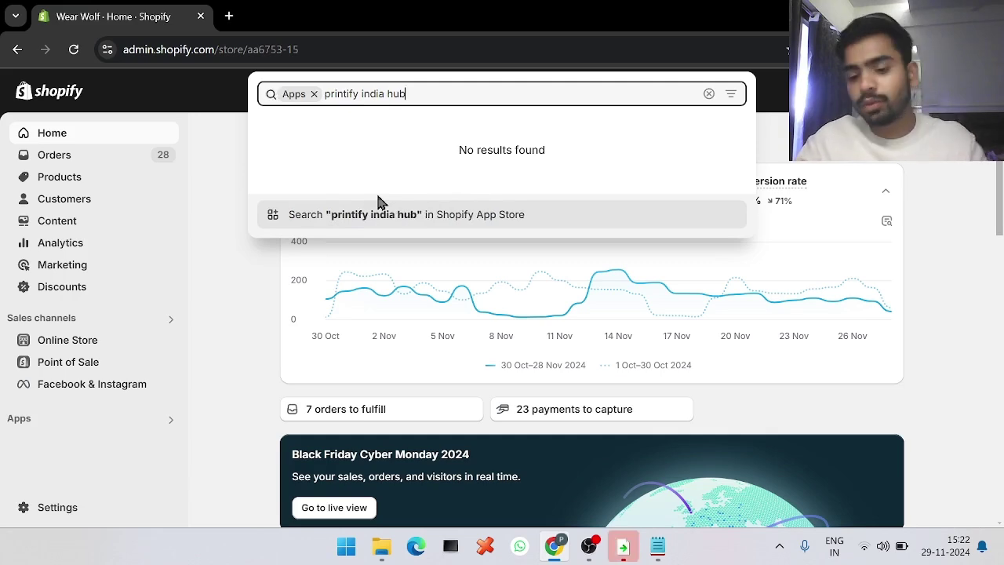
Search the Shopify App Store for 'printify india hub' and open the Printify India Hub listing.
{"action": "left_click", "coordinate": [378, 214]}
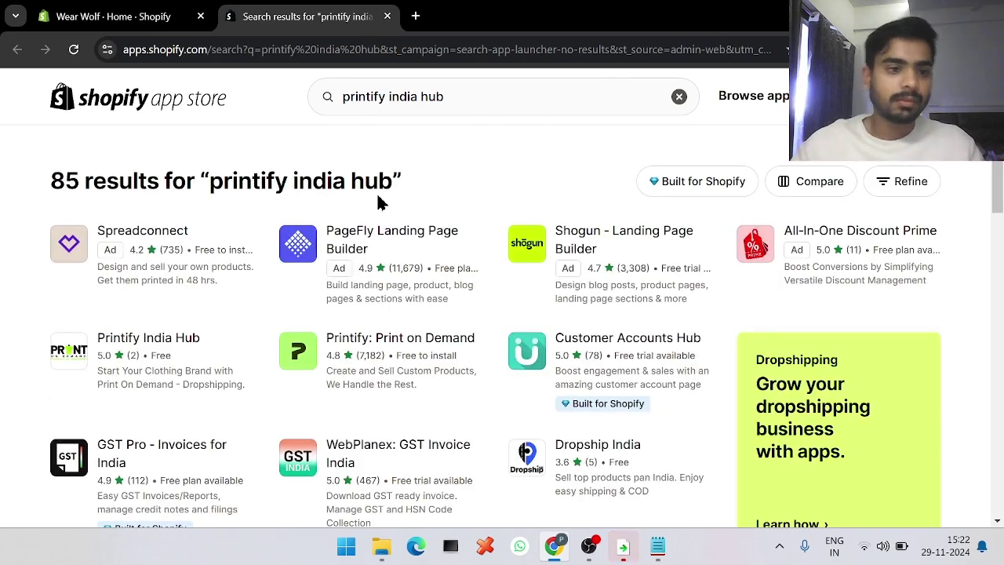
{"action": "left_click", "coordinate": [160, 345]}
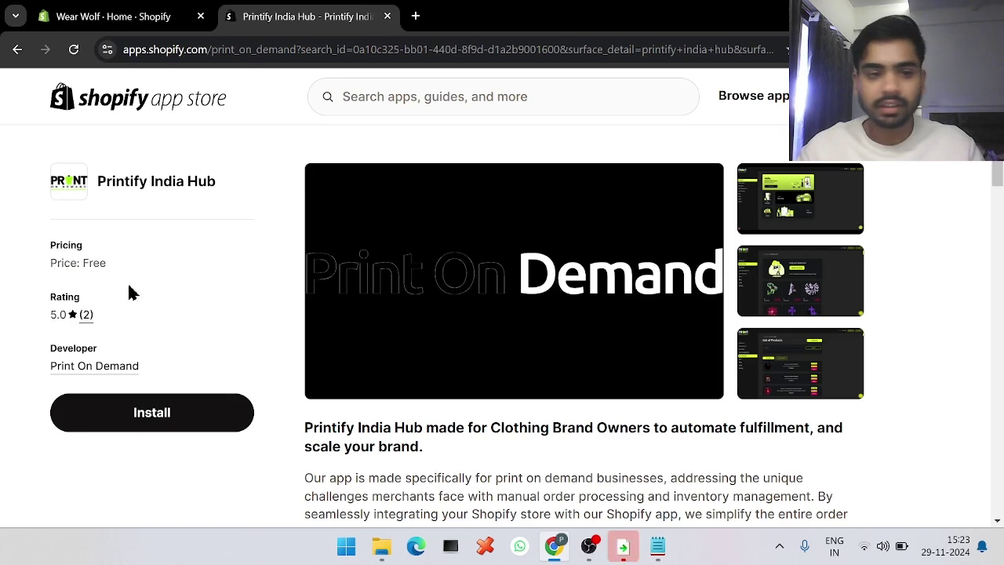
Install the Printify India Hub app and approve its store data access.
{"action": "left_click", "coordinate": [164, 411]}
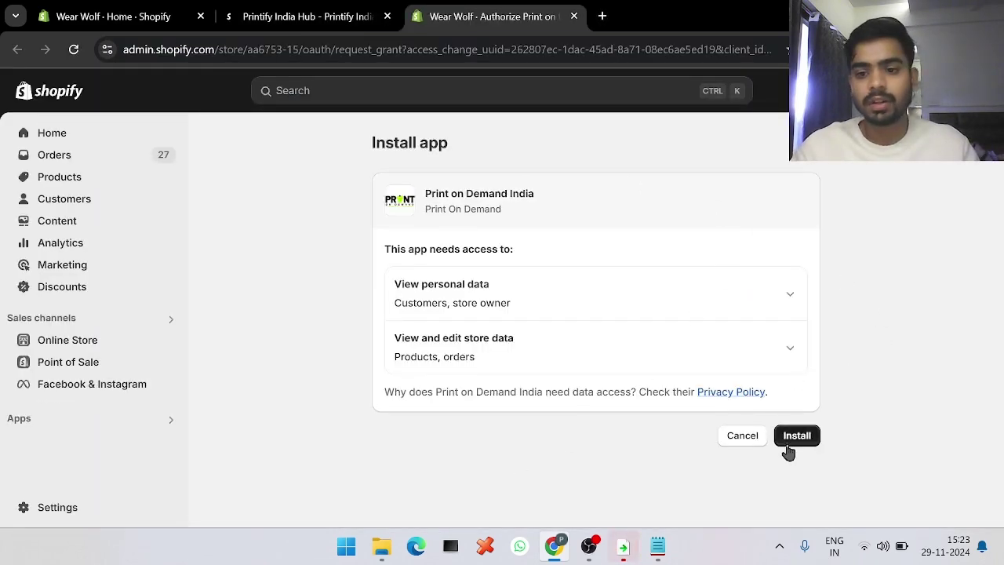
{"action": "left_click", "coordinate": [798, 440]}
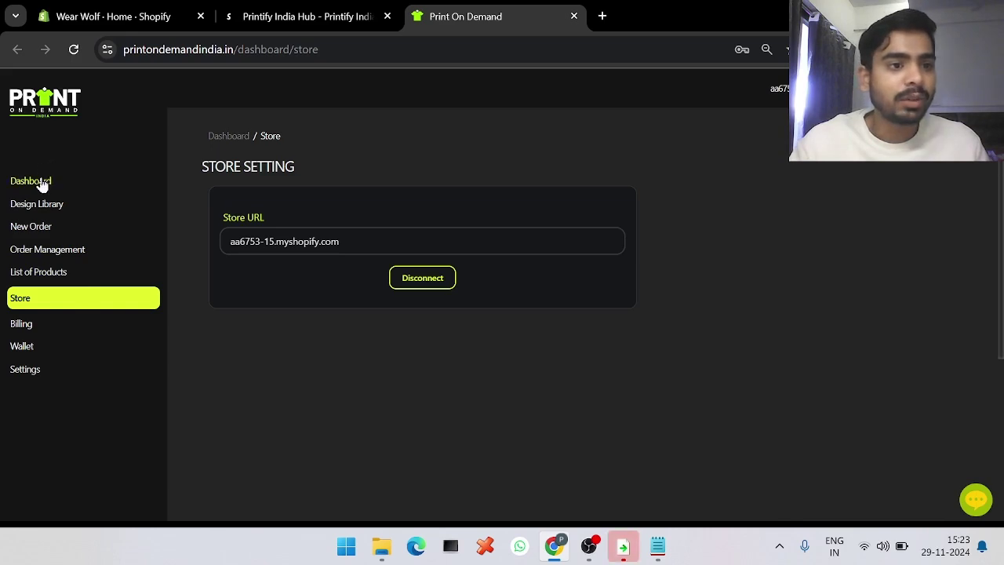
{"action": "left_click", "coordinate": [20, 298]}
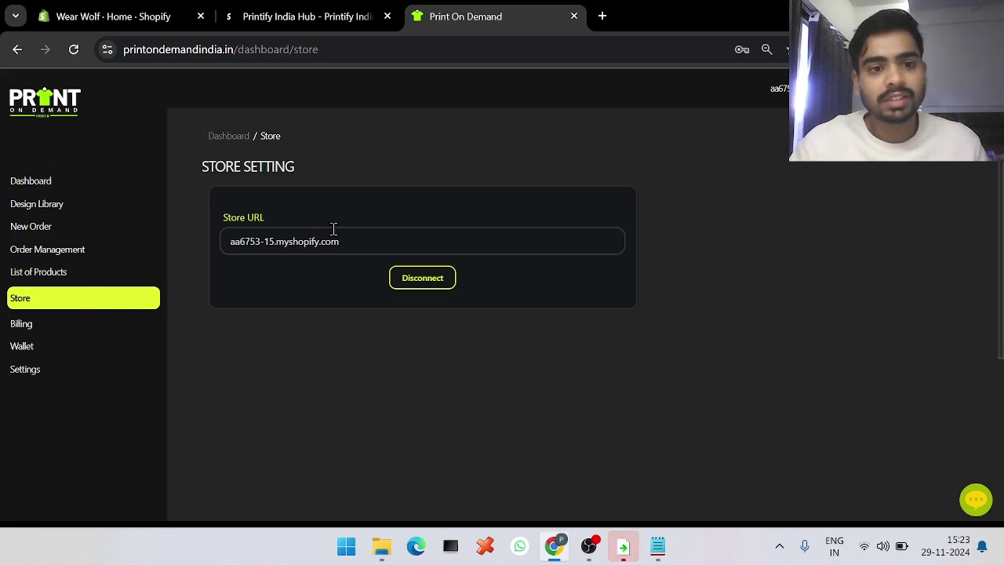
{"action": "left_click_drag", "start_coordinate": [346, 241], "coordinate": [179, 248]}
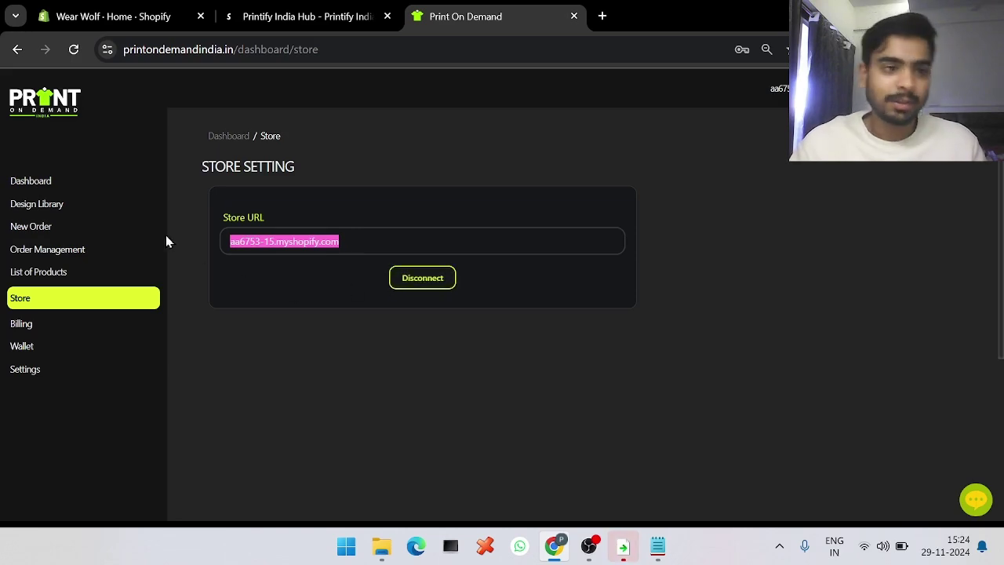
{"action": "mouse_move", "coordinate": [363, 8]}
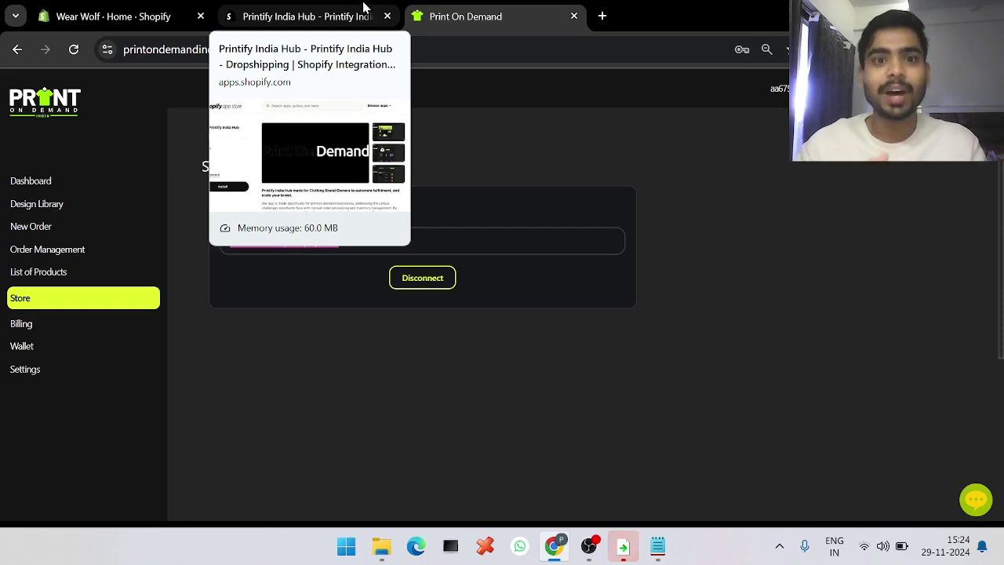
{"action": "mouse_move", "coordinate": [127, 7]}
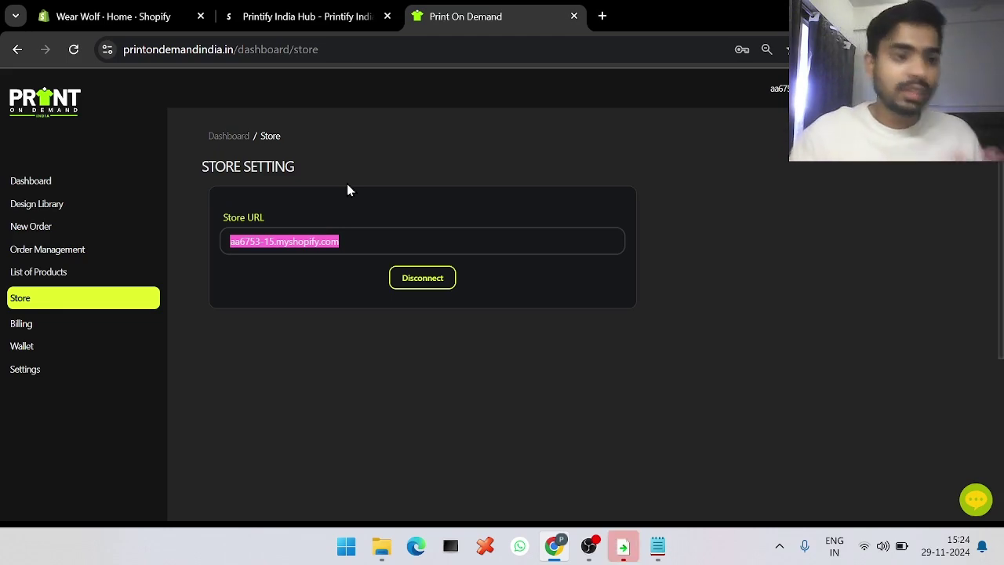
Add a new OVERSIZED T-SHIRT product in the 240 GSM OVERSIZED variant and proceed to customization.
{"action": "left_click", "coordinate": [89, 276]}
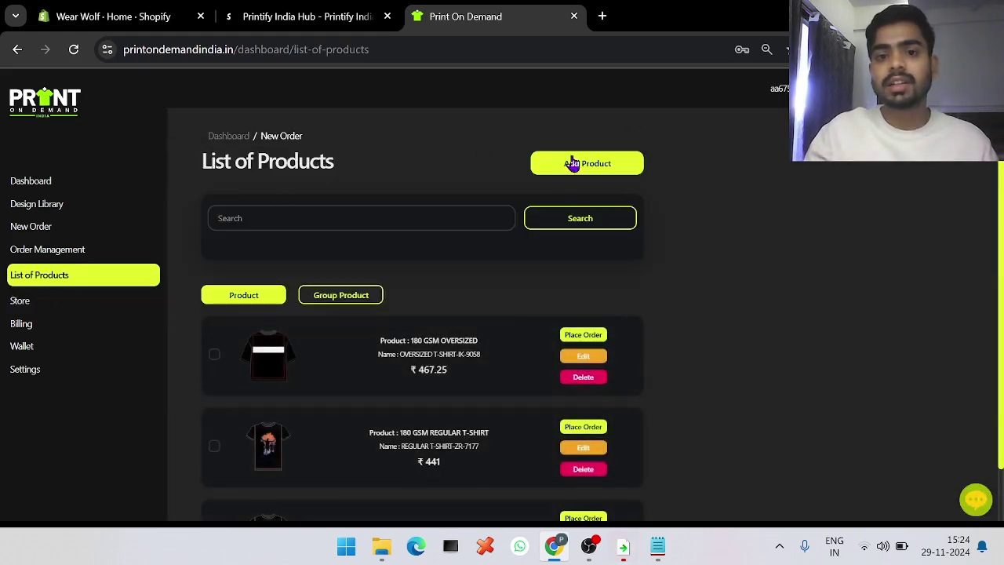
{"action": "left_click", "coordinate": [573, 162]}
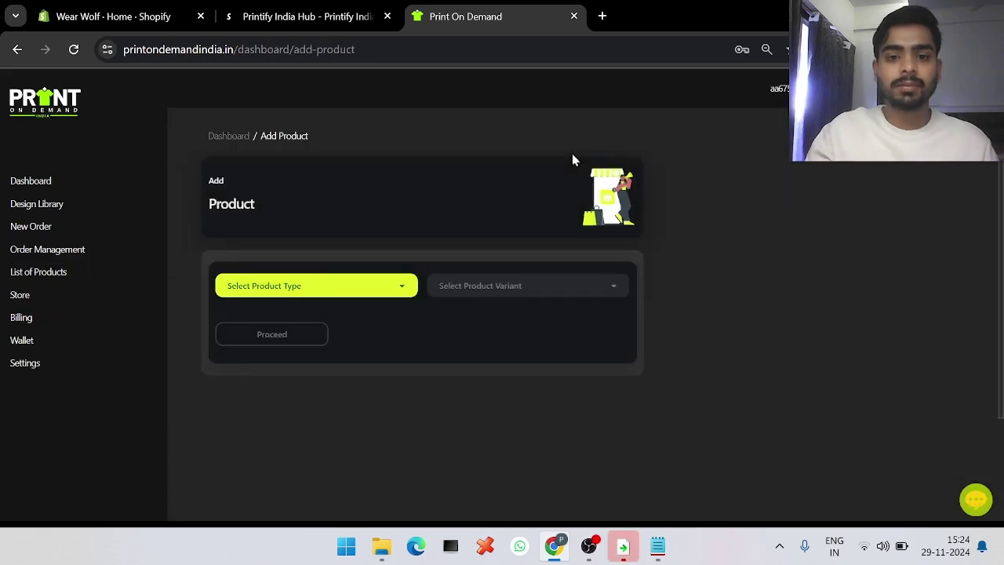
{"action": "left_click", "coordinate": [323, 286]}
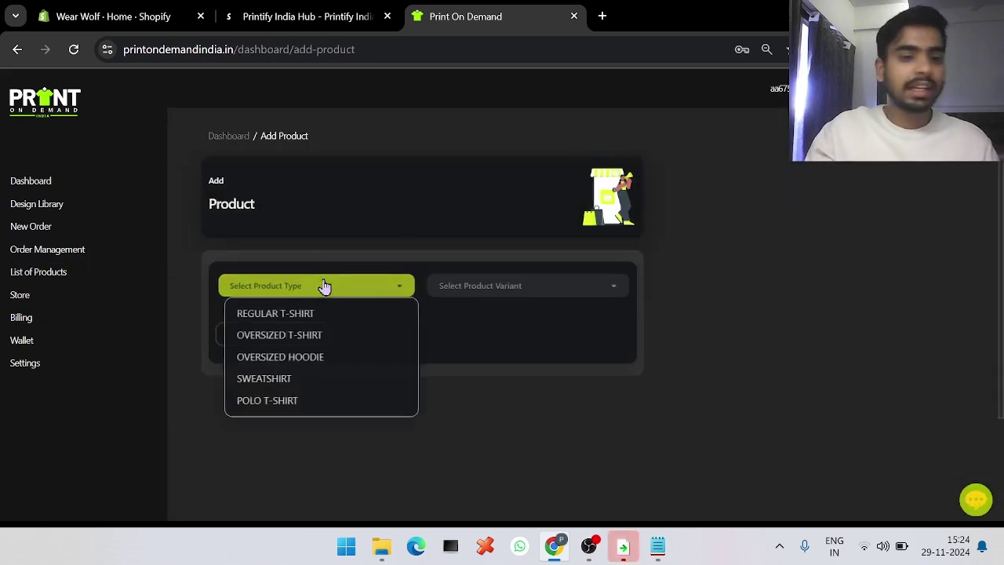
{"action": "left_click", "coordinate": [328, 334]}
{"action": "left_click", "coordinate": [498, 291]}
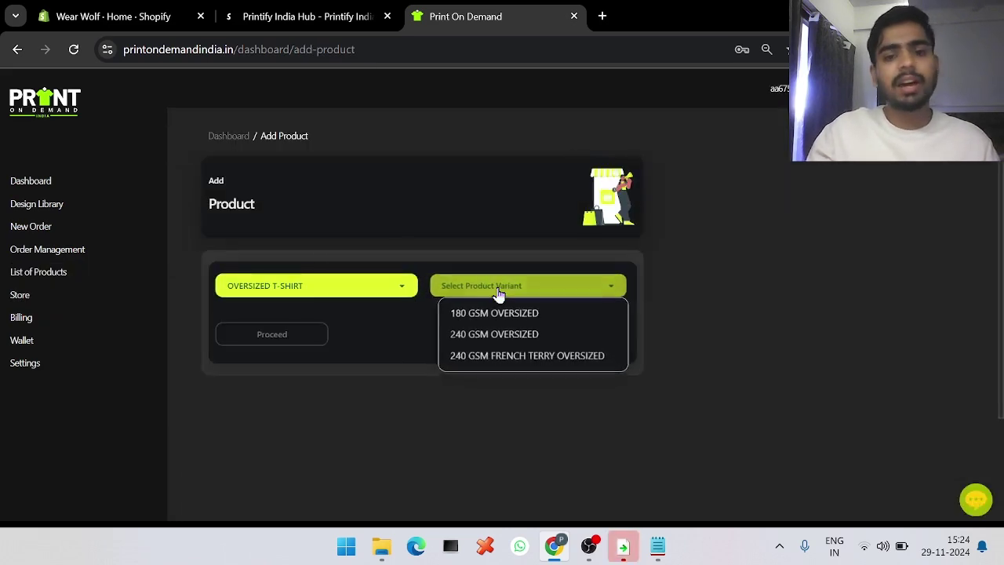
{"action": "left_click", "coordinate": [503, 334]}
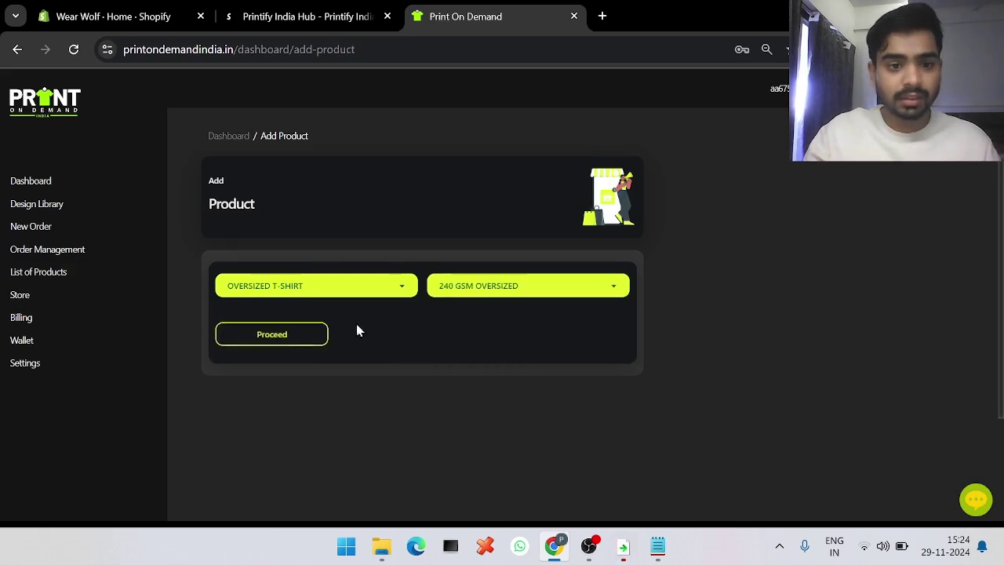
{"action": "left_click", "coordinate": [290, 350]}
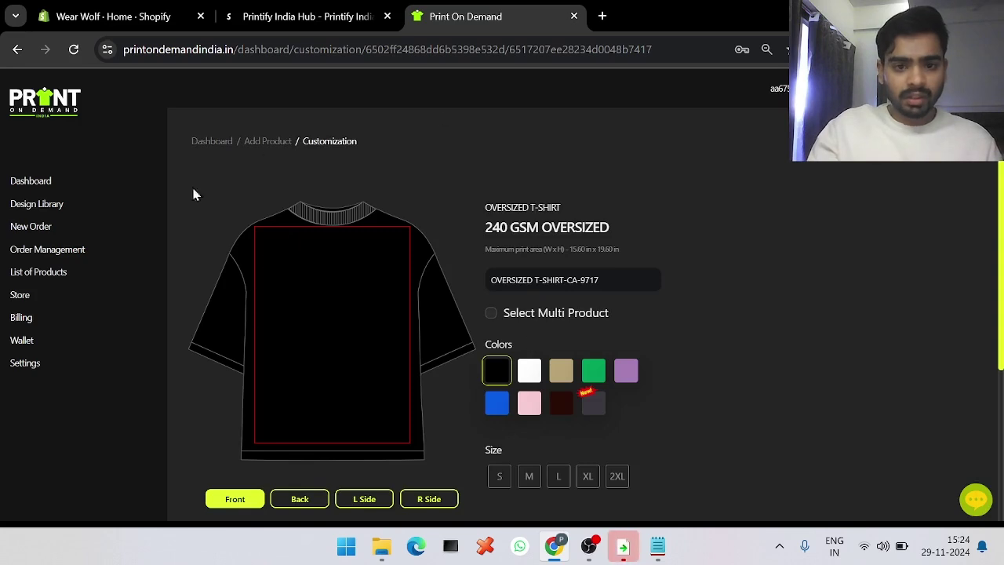
Turn on multi-product selection and make the tee StoneBlack.
{"action": "scroll", "coordinate": [382, 381], "scroll_direction": "down", "scroll_amount": 1}
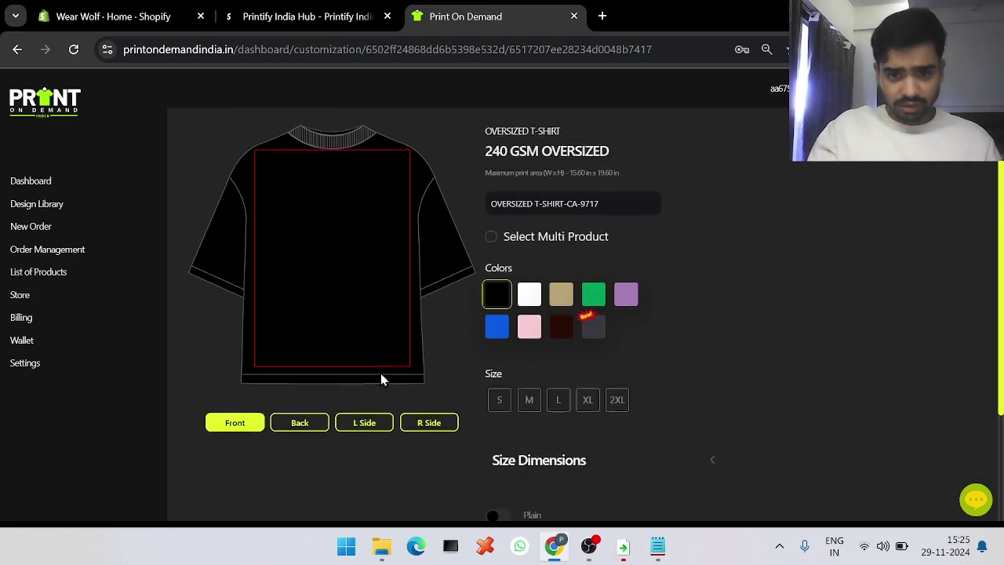
{"action": "left_click", "coordinate": [491, 240]}
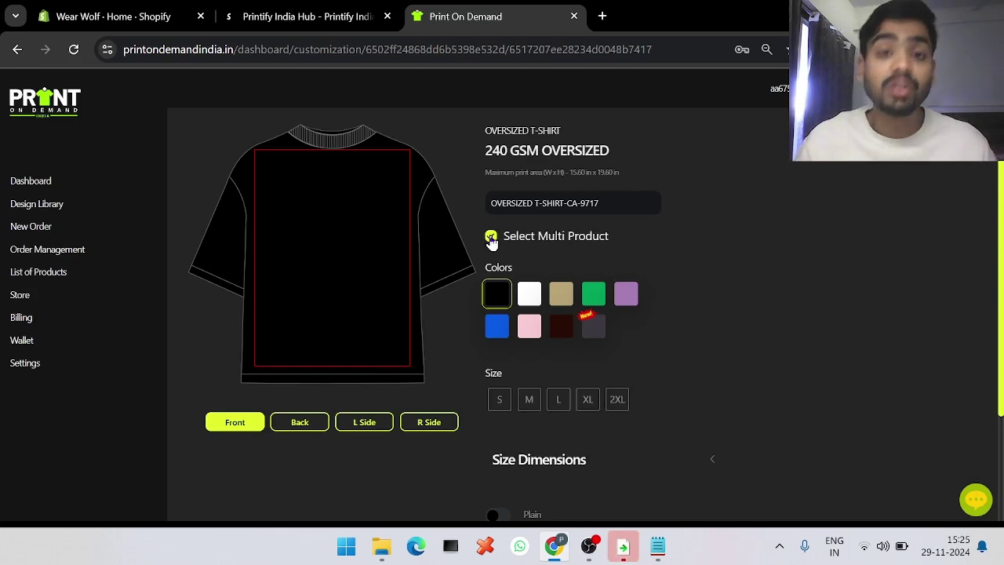
{"action": "left_click", "coordinate": [595, 337]}
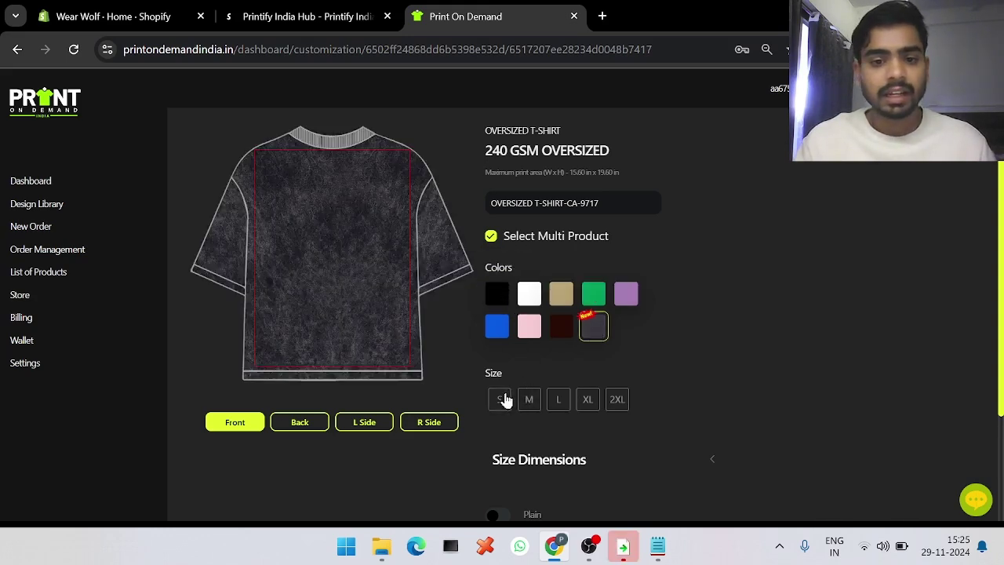
Add sizes S, M, L, XL and 2XL, then bring up the design picker.
{"action": "left_click", "coordinate": [505, 399]}
{"action": "left_click", "coordinate": [528, 402]}
{"action": "left_click", "coordinate": [557, 403]}
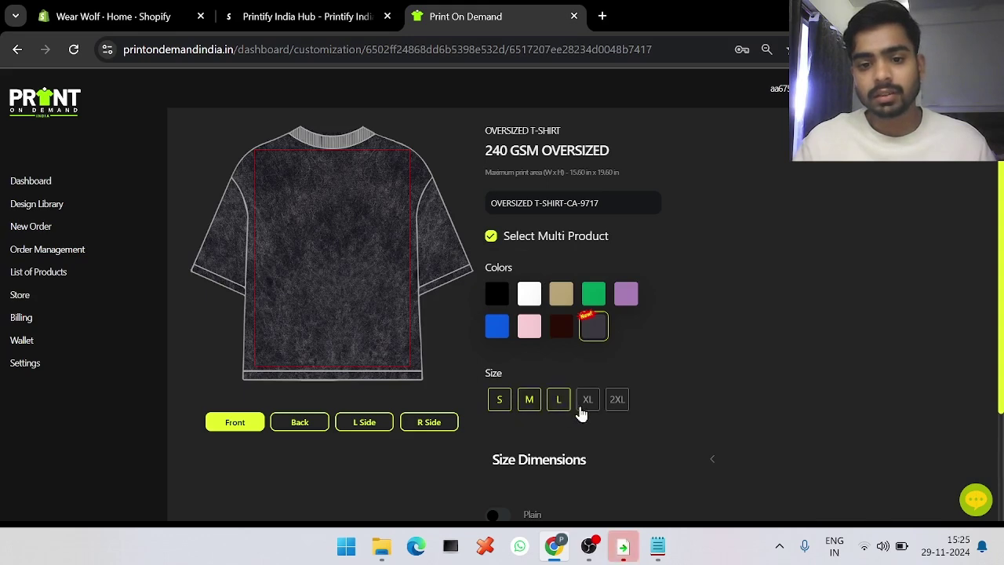
{"action": "left_click", "coordinate": [587, 404]}
{"action": "left_click", "coordinate": [619, 401]}
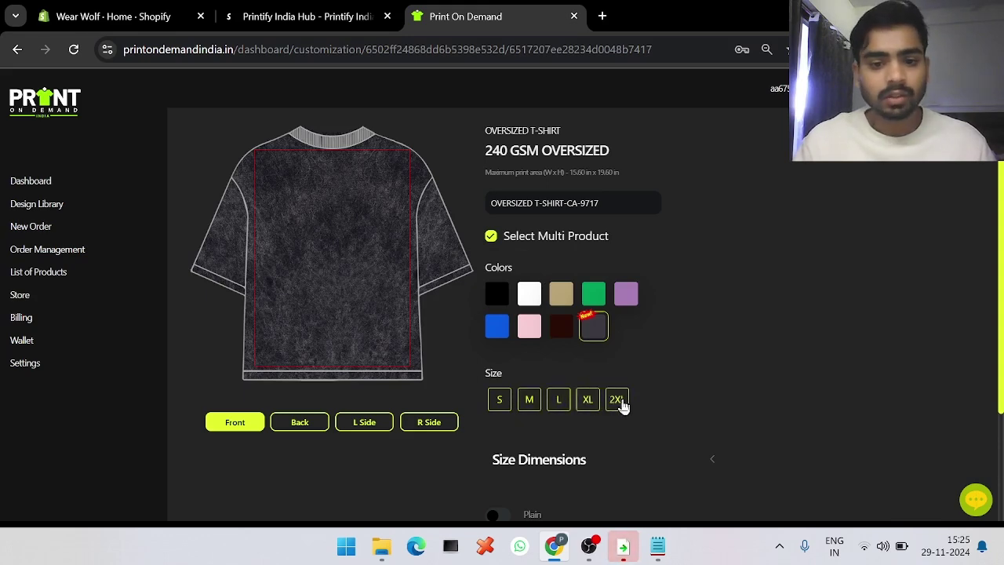
{"action": "scroll", "coordinate": [624, 406], "scroll_direction": "down", "scroll_amount": 1}
{"action": "scroll", "coordinate": [624, 407], "scroll_direction": "down", "scroll_amount": 4}
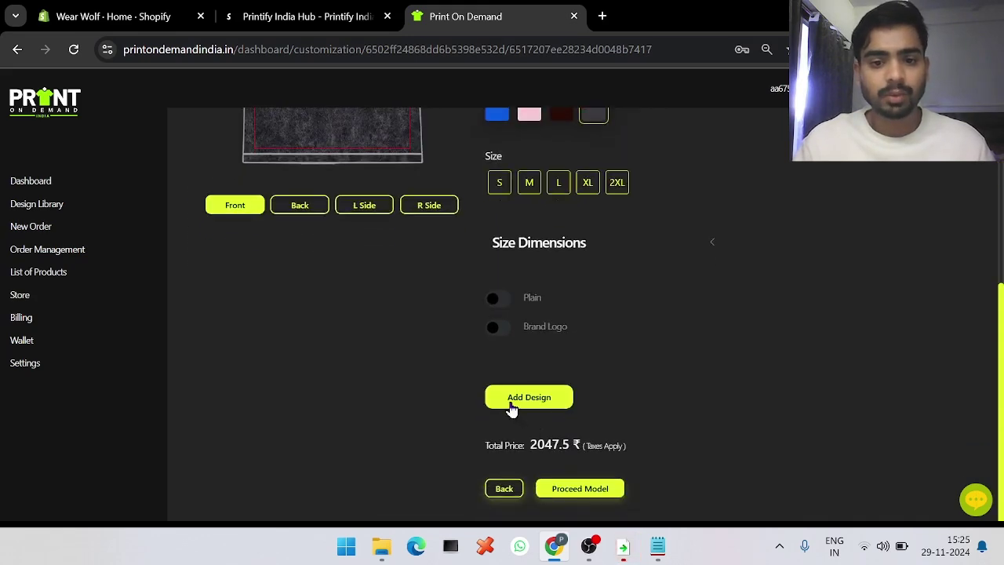
{"action": "left_click", "coordinate": [511, 408]}
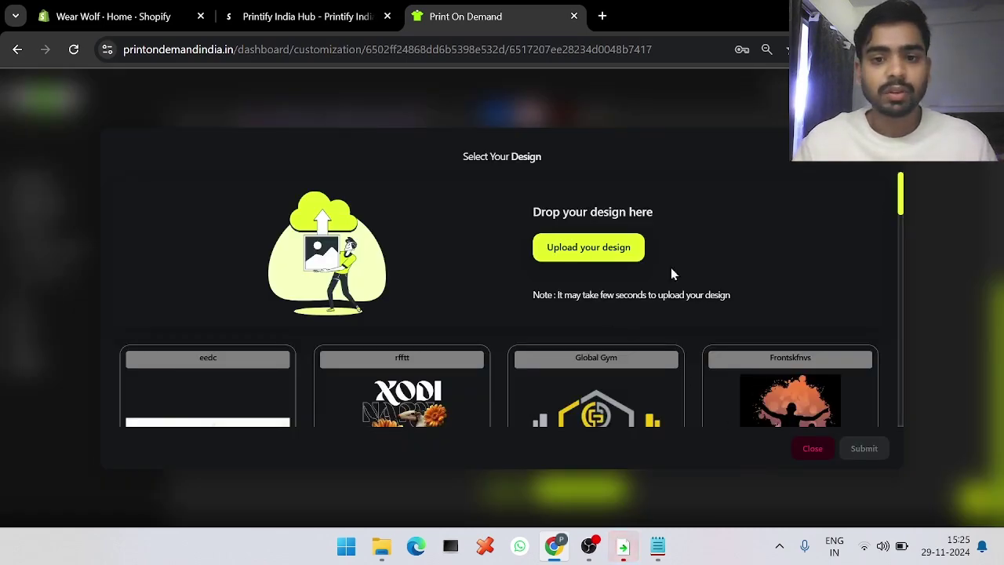
Choose the wolf WEARWOLF design and apply it to the shirt.
{"action": "scroll", "coordinate": [671, 268], "scroll_direction": "down", "scroll_amount": 12}
{"action": "scroll", "coordinate": [671, 273], "scroll_direction": "down", "scroll_amount": 3}
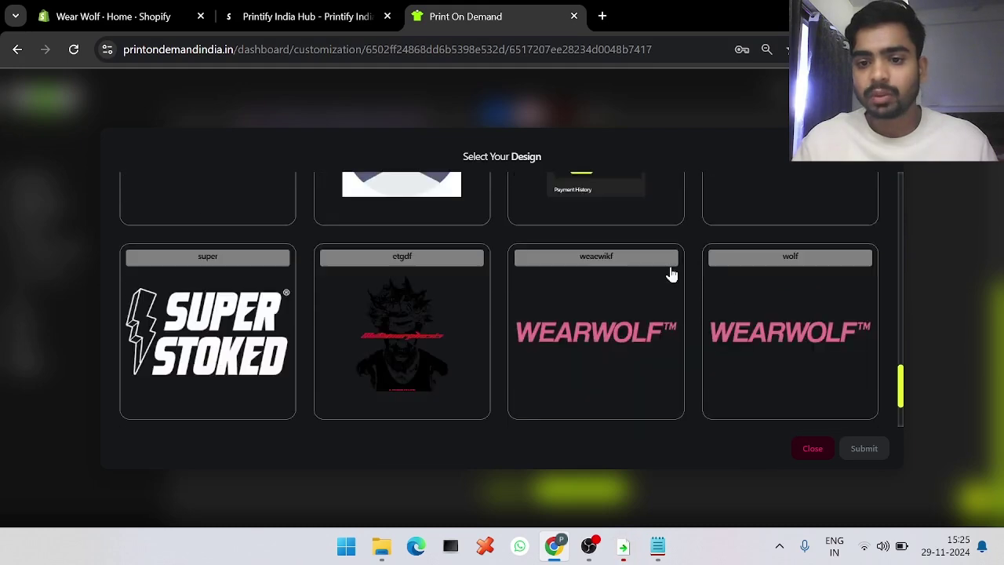
{"action": "left_click", "coordinate": [753, 325]}
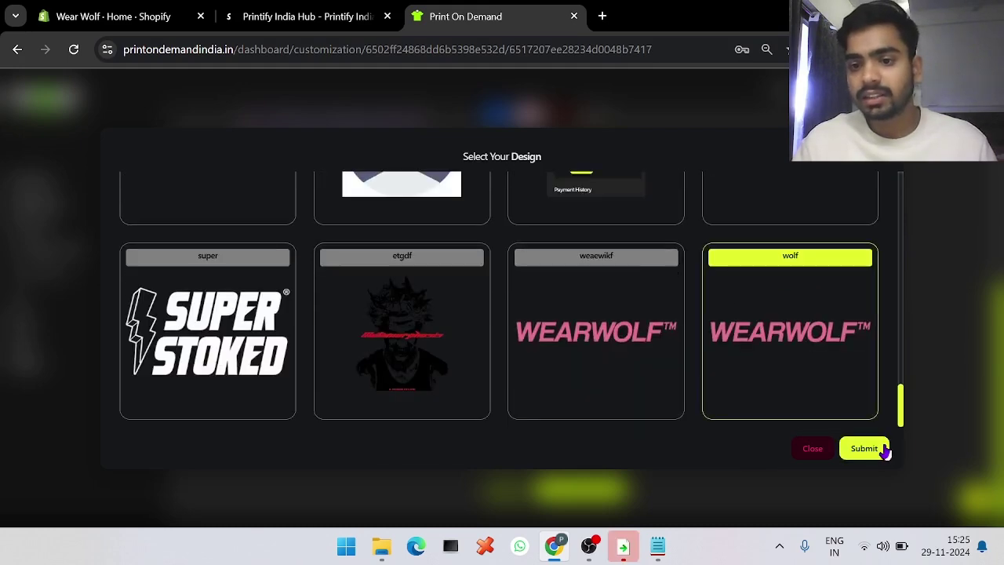
{"action": "left_click", "coordinate": [885, 448]}
Move and shrink the WEARWOLF logo into a small chest print on the front.
{"action": "scroll", "coordinate": [466, 207], "scroll_direction": "up", "scroll_amount": 4}
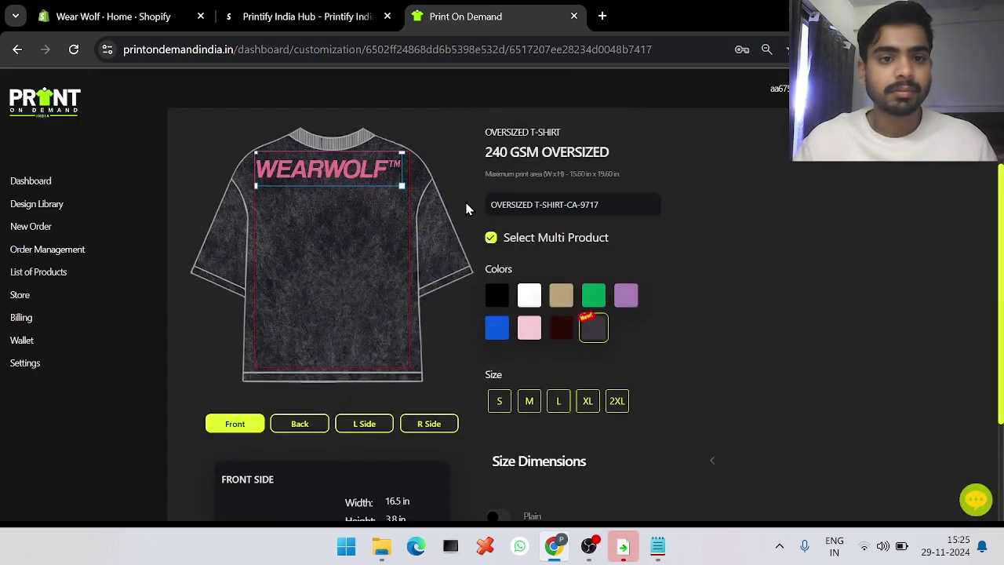
{"action": "left_click_drag", "start_coordinate": [321, 225], "coordinate": [321, 255]}
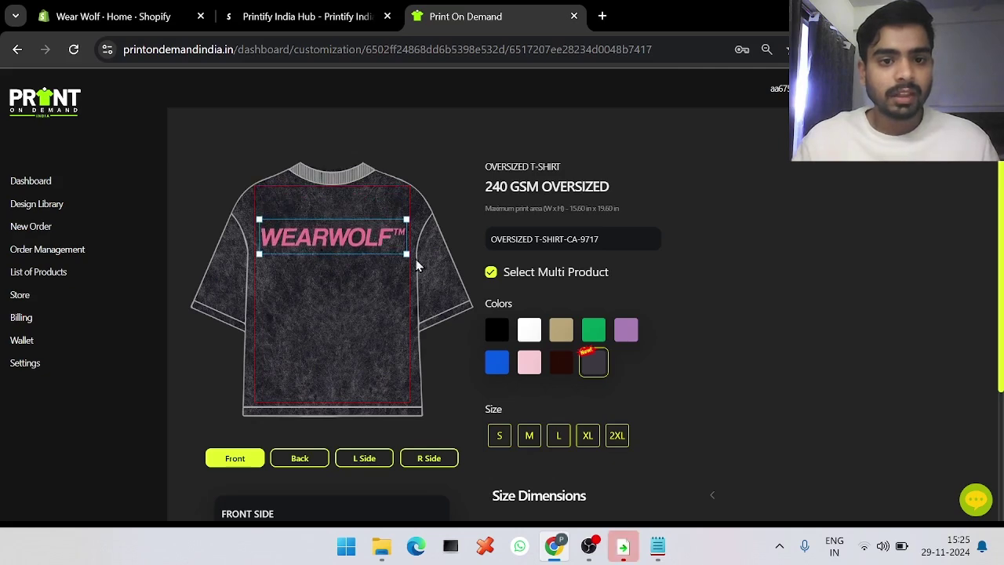
{"action": "left_click_drag", "start_coordinate": [414, 262], "coordinate": [336, 241]}
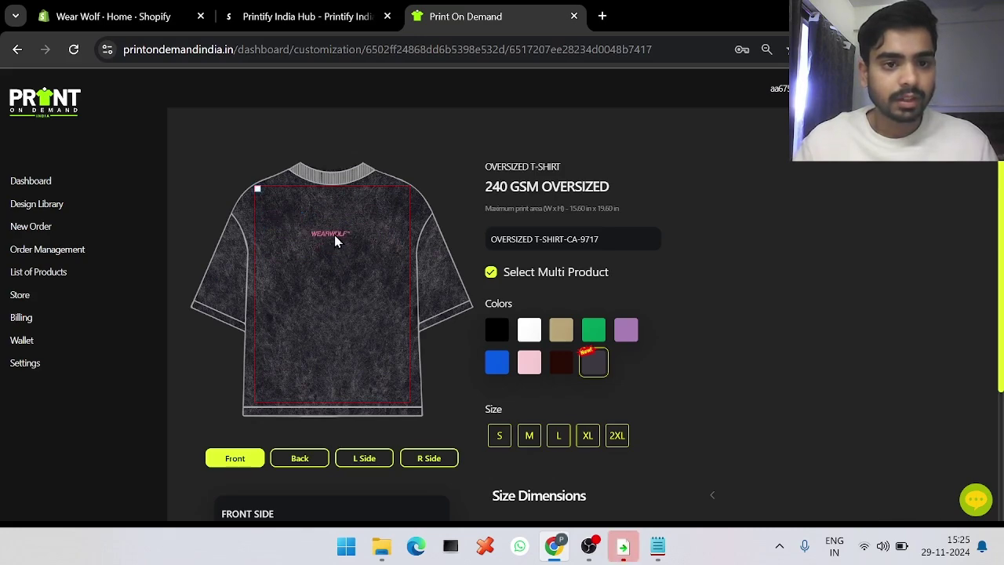
{"action": "scroll", "coordinate": [336, 242], "scroll_direction": "down", "scroll_amount": 3}
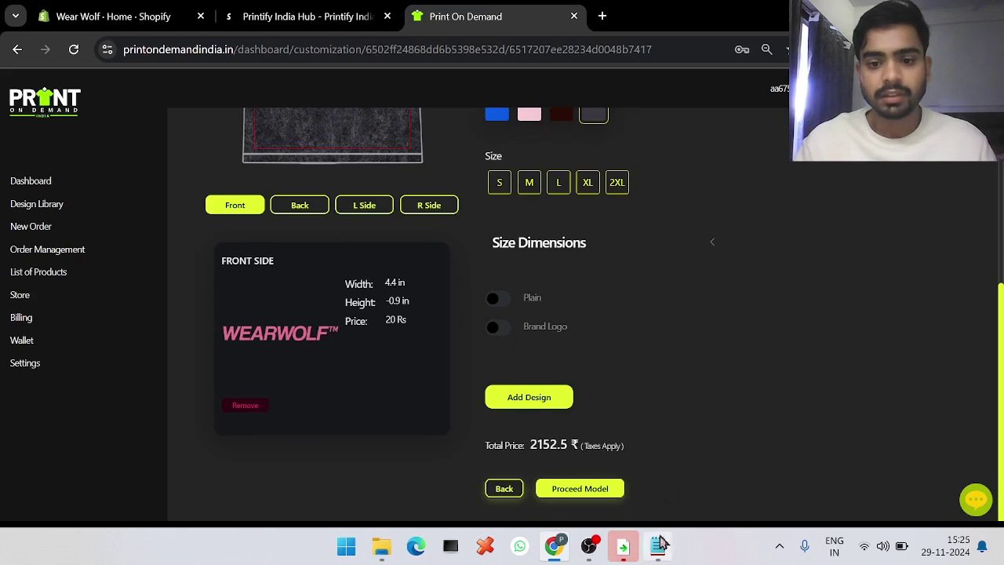
Create the product and save it to the library under a test collection name.
{"action": "left_click", "coordinate": [572, 498]}
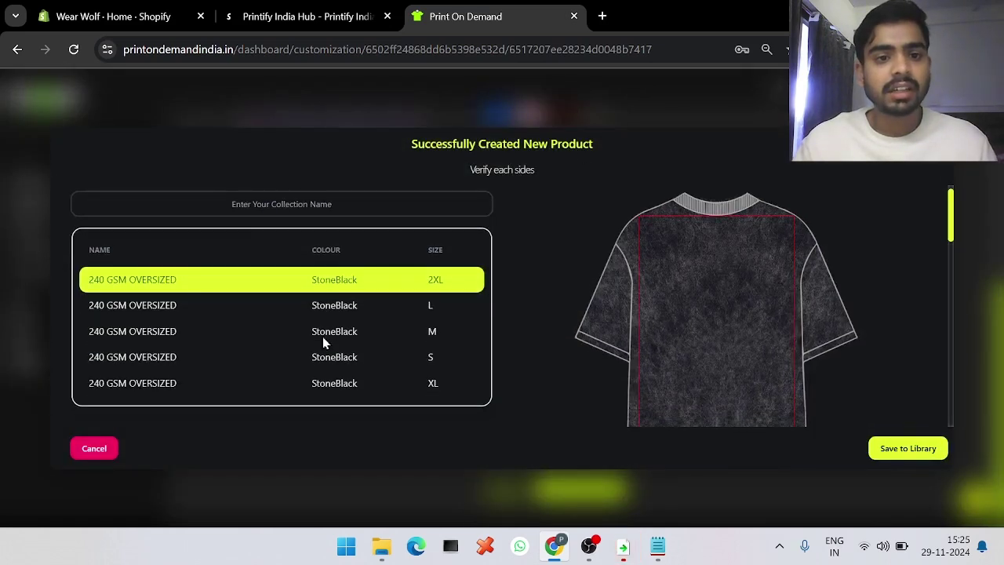
{"action": "left_click", "coordinate": [283, 215]}
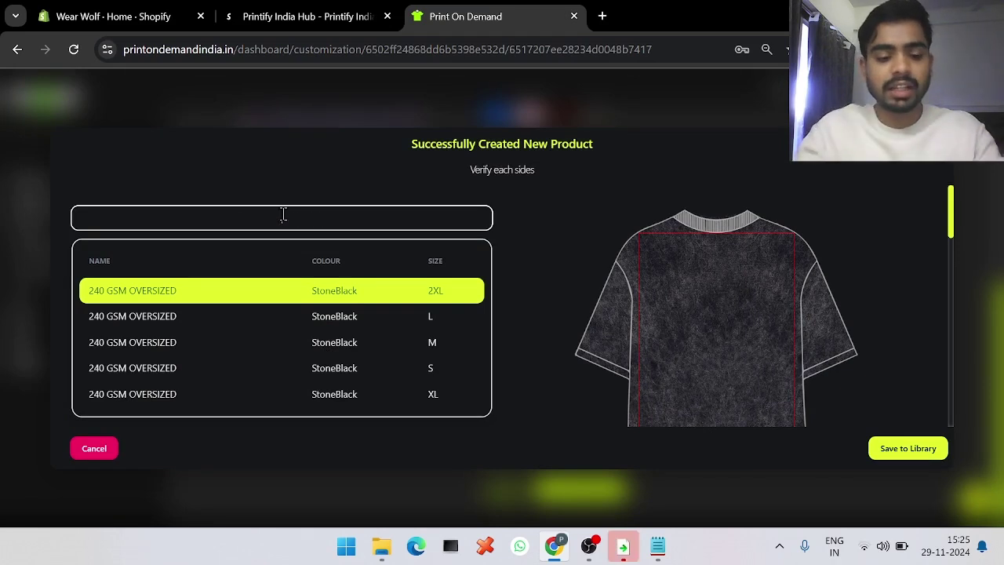
{"action": "type", "text": "arthak test"}
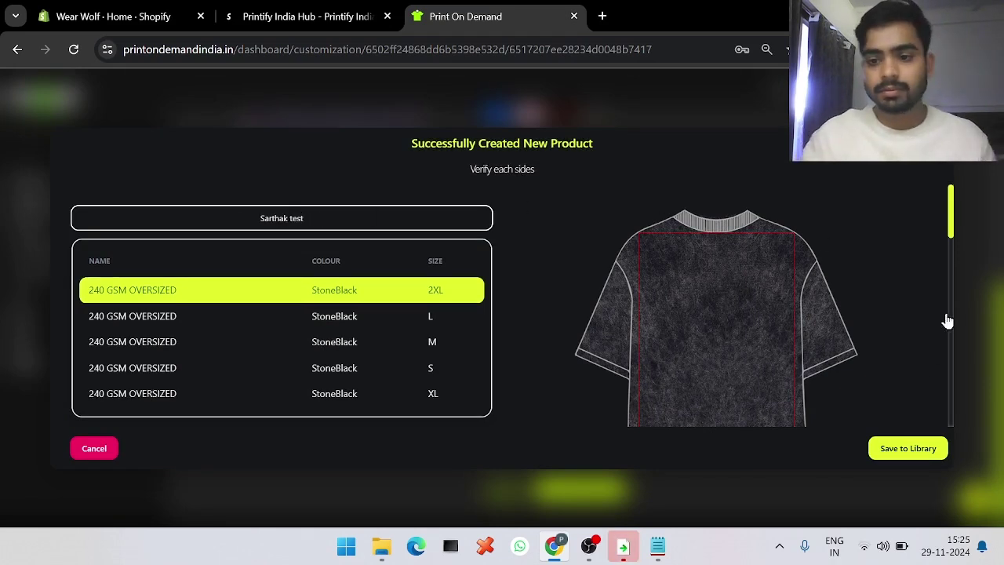
{"action": "left_click", "coordinate": [924, 448]}
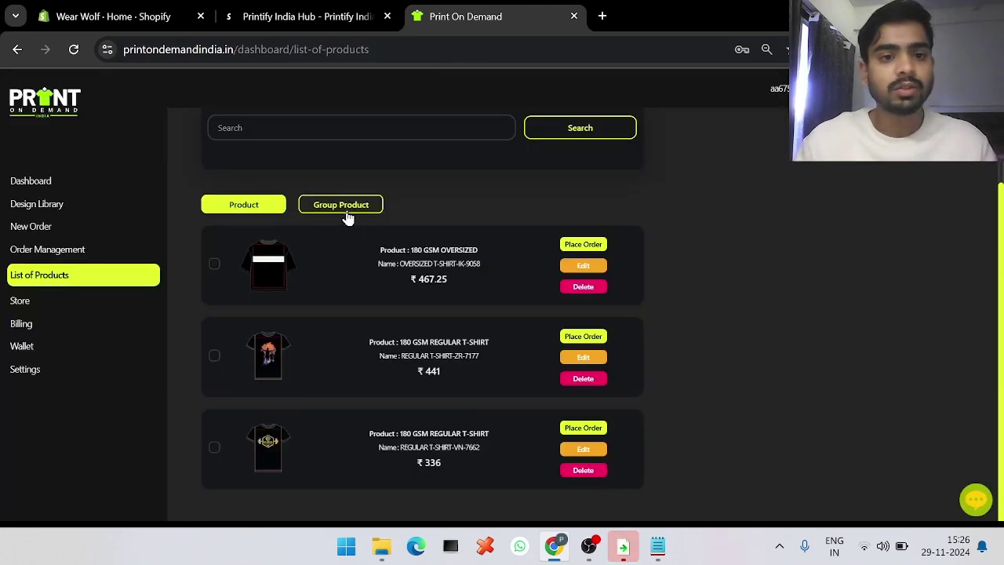
Open the saved test group under Group Product and select all its StoneBlack size variants.
{"action": "left_click", "coordinate": [343, 208]}
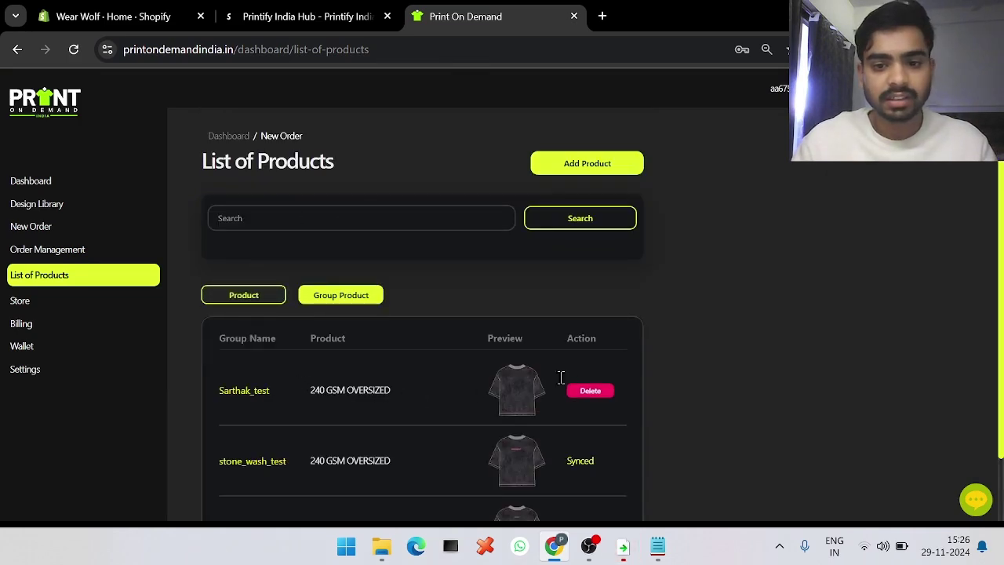
{"action": "left_click", "coordinate": [245, 395]}
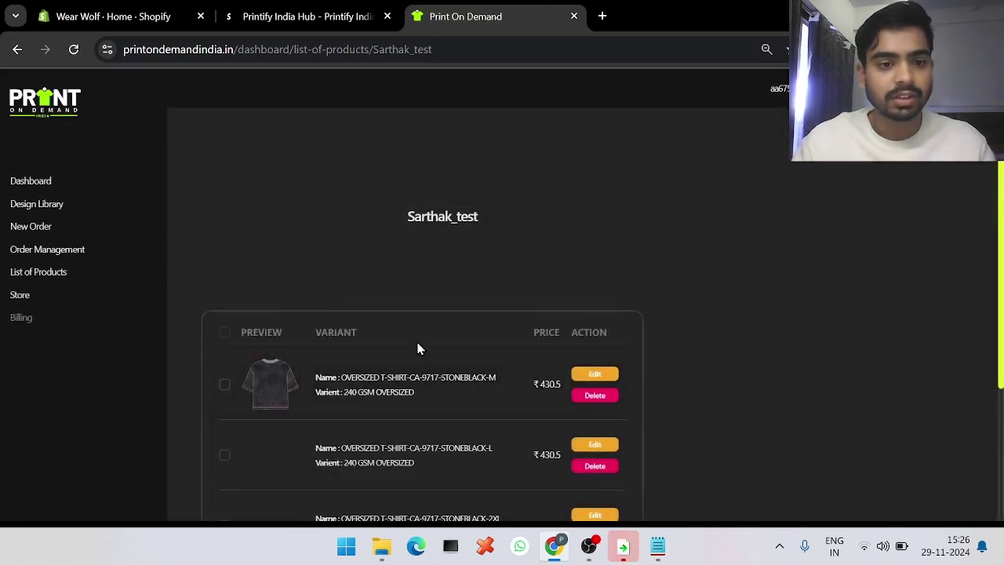
{"action": "scroll", "coordinate": [259, 313], "scroll_direction": "down", "scroll_amount": 1}
{"action": "scroll", "coordinate": [259, 312], "scroll_direction": "down", "scroll_amount": 2}
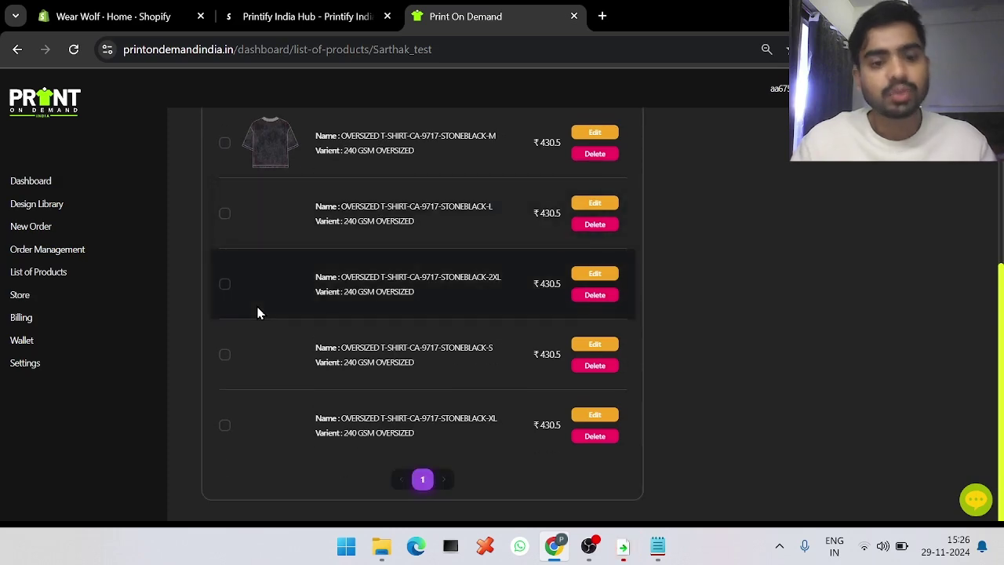
{"action": "scroll", "coordinate": [259, 313], "scroll_direction": "up", "scroll_amount": 2}
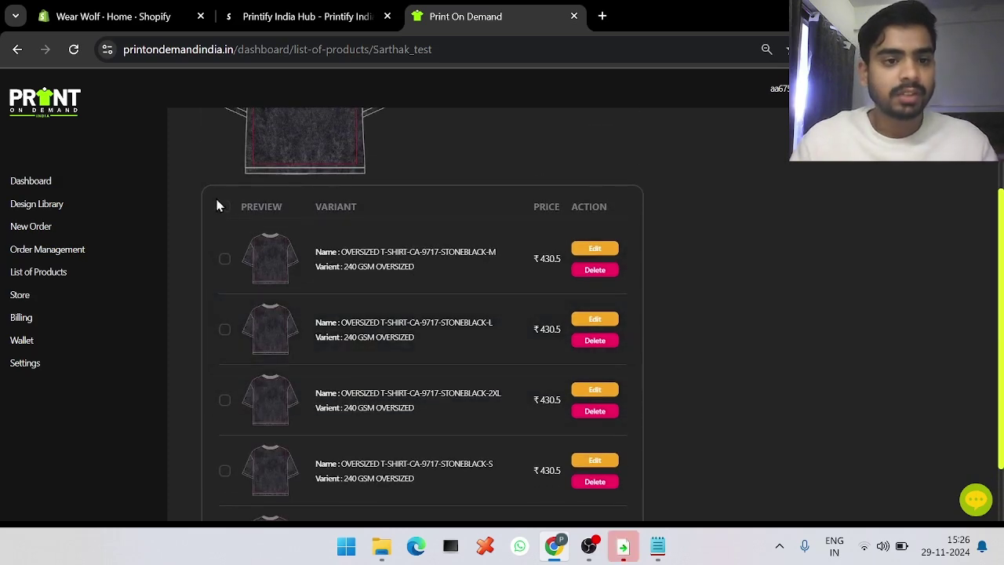
{"action": "left_click", "coordinate": [224, 261]}
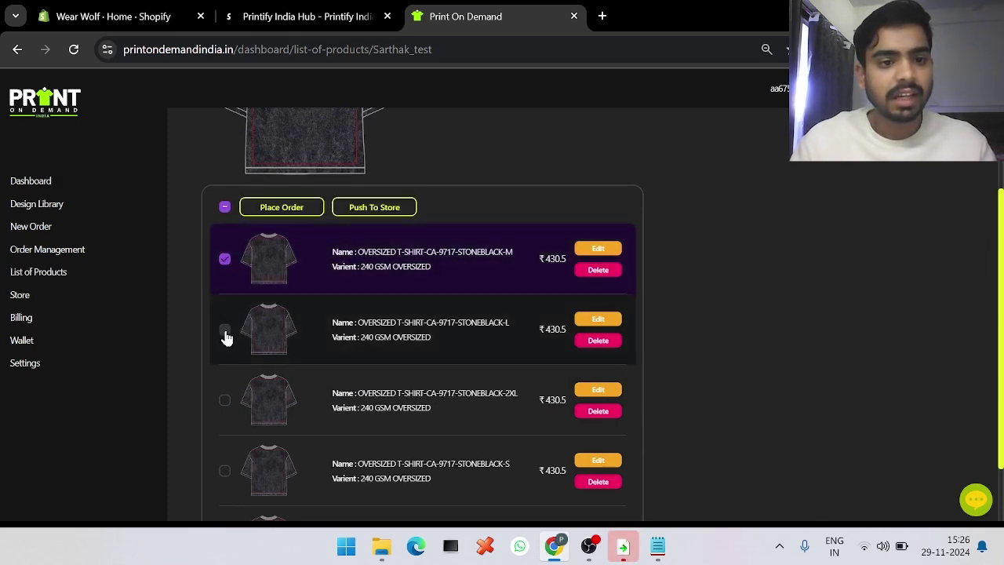
{"action": "left_click", "coordinate": [225, 330]}
{"action": "left_click", "coordinate": [225, 207]}
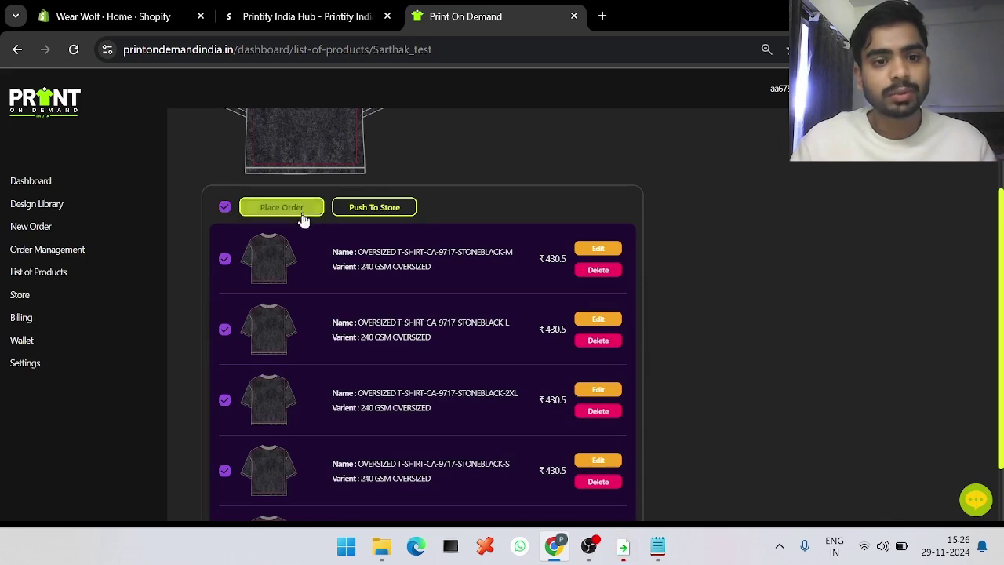
Start Push To Store for the selected variants and name the product 'Stone Wash Tee'.
{"action": "left_click", "coordinate": [374, 209]}
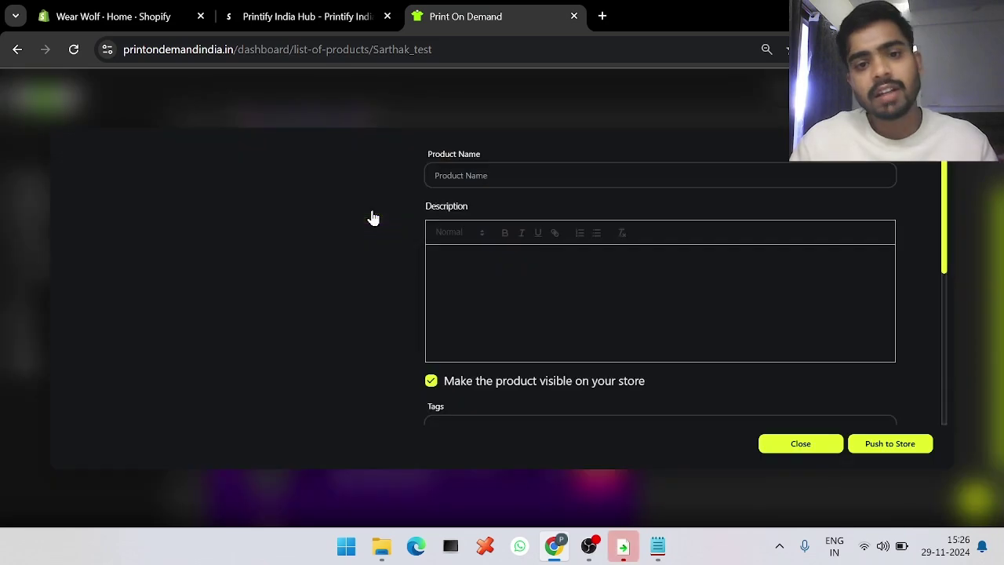
{"action": "scroll", "coordinate": [502, 287], "scroll_direction": "down", "scroll_amount": 4}
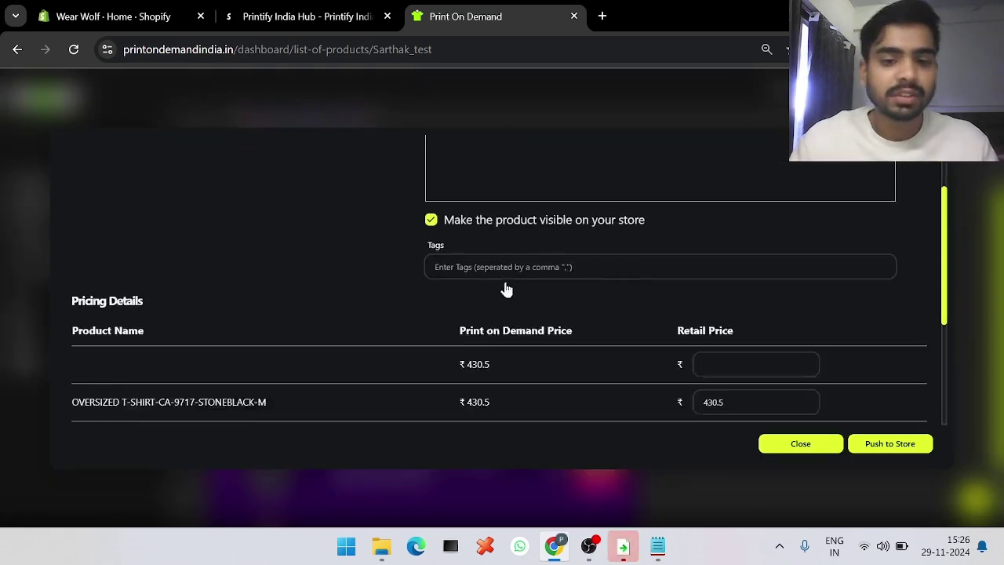
{"action": "scroll", "coordinate": [506, 290], "scroll_direction": "down", "scroll_amount": 1}
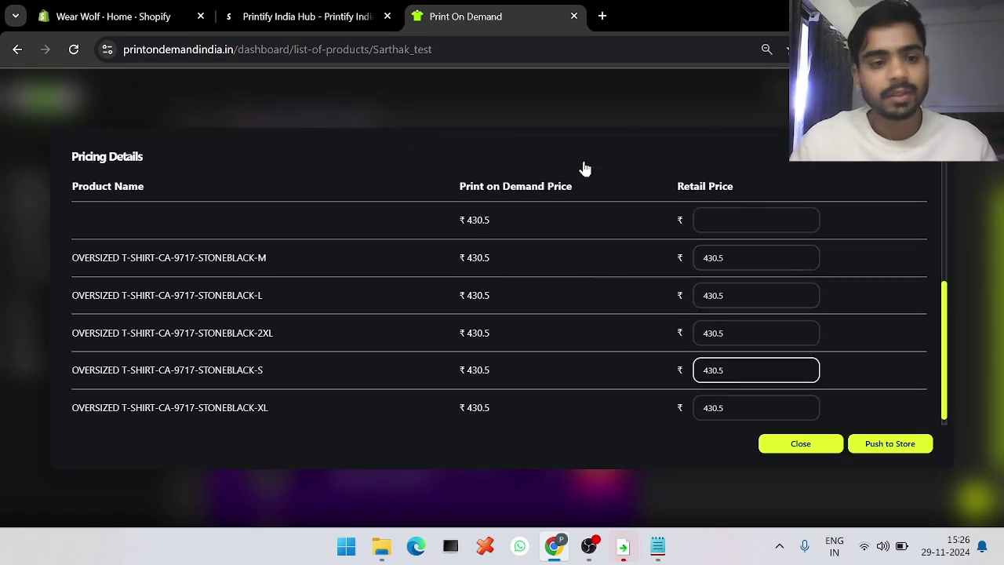
{"action": "scroll", "coordinate": [547, 216], "scroll_direction": "up", "scroll_amount": 5}
{"action": "left_click", "coordinate": [515, 175]}
{"action": "type", "text": "S"}
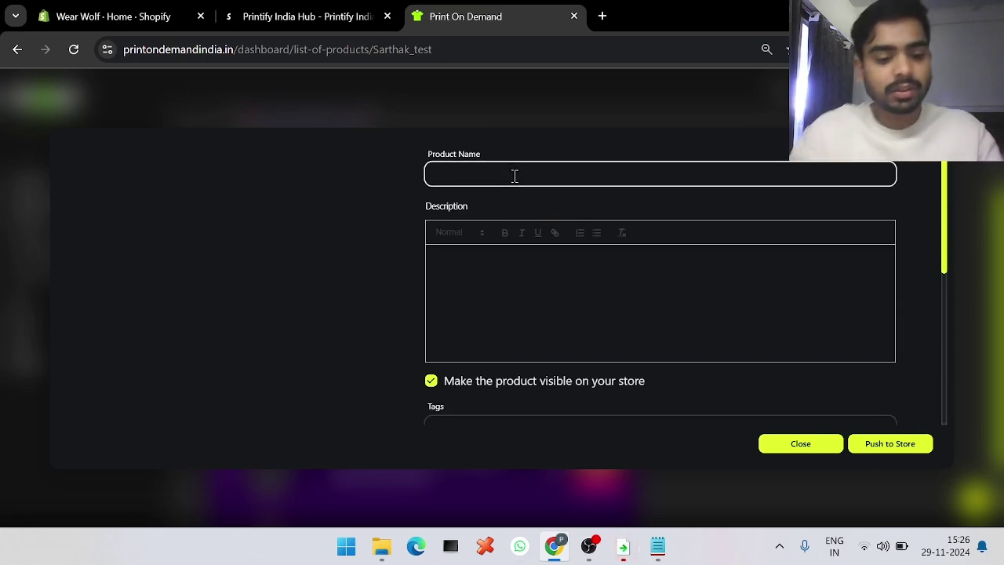
{"action": "type", "text": "tone W"}
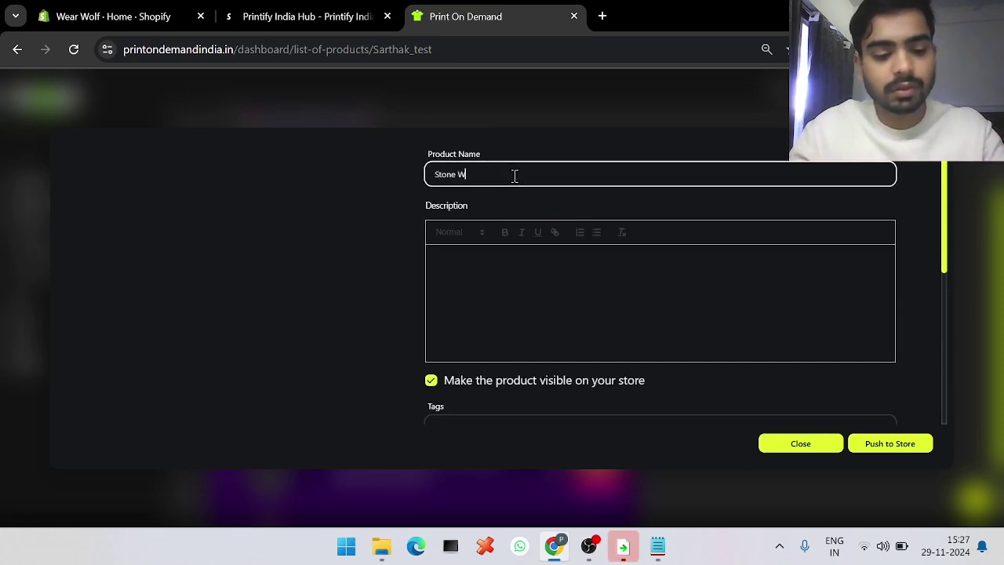
{"action": "type", "text": "ash Tee"}
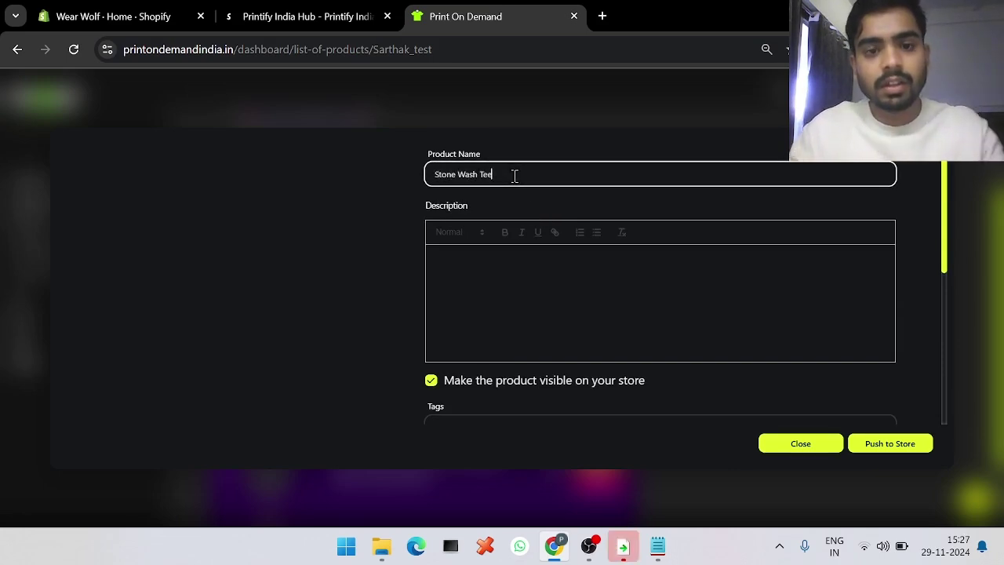
{"action": "left_click", "coordinate": [540, 308]}
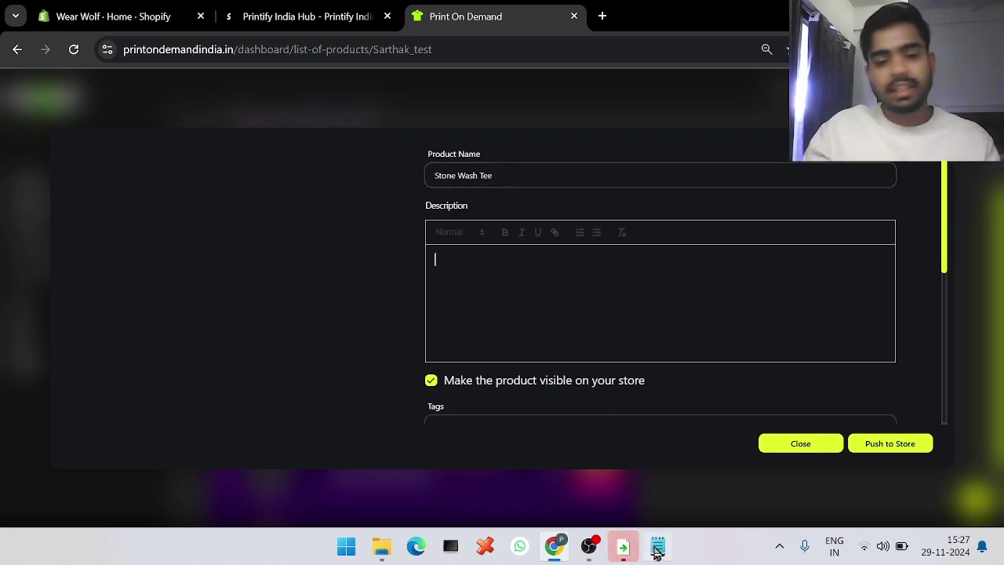
{"action": "mouse_move", "coordinate": [661, 557]}
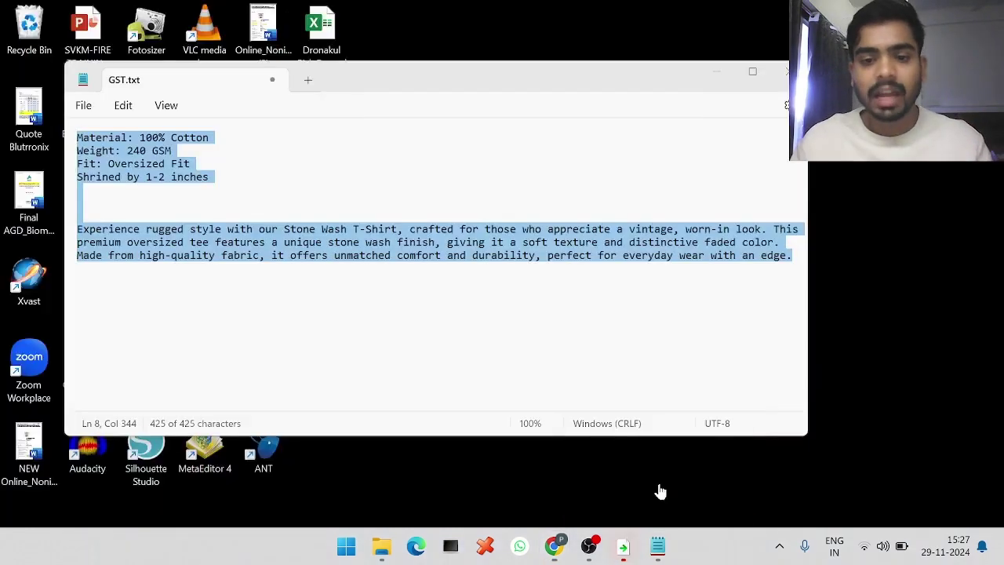
Paste the prepared Stone Wash tee description from the notes file into Description.
{"action": "left_click", "coordinate": [657, 491]}
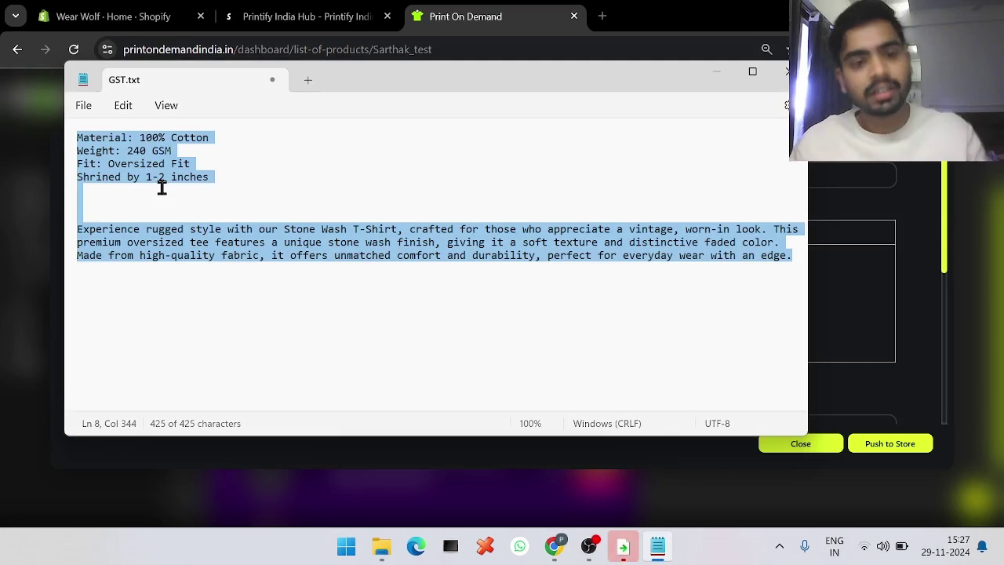
{"action": "left_click", "coordinate": [857, 324]}
{"action": "key", "text": "ctrl+v"}
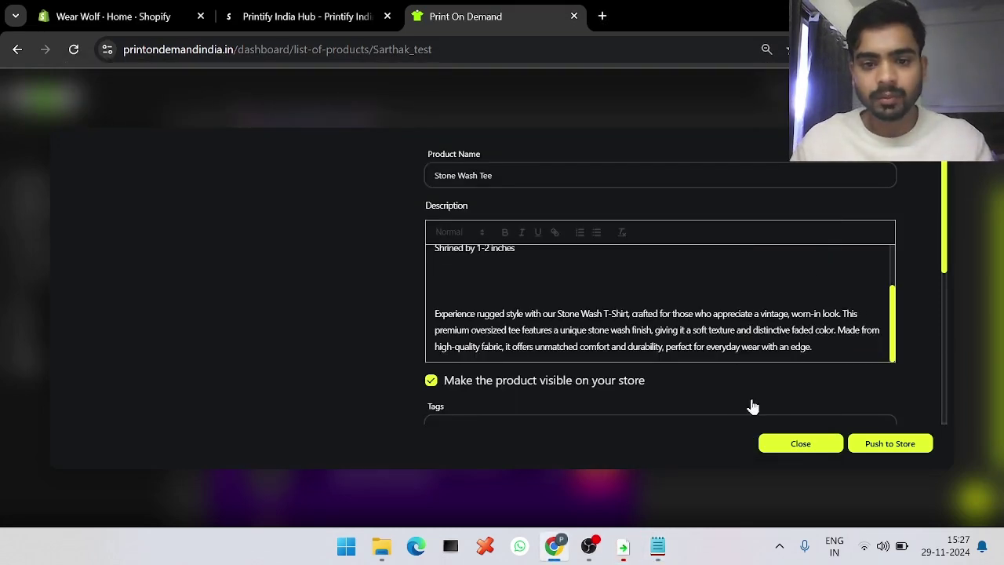
Set the retail price to 1299 for every variant, against the ₹430.5 print cost.
{"action": "scroll", "coordinate": [751, 406], "scroll_direction": "down", "scroll_amount": 1}
{"action": "scroll", "coordinate": [645, 331], "scroll_direction": "down", "scroll_amount": 1}
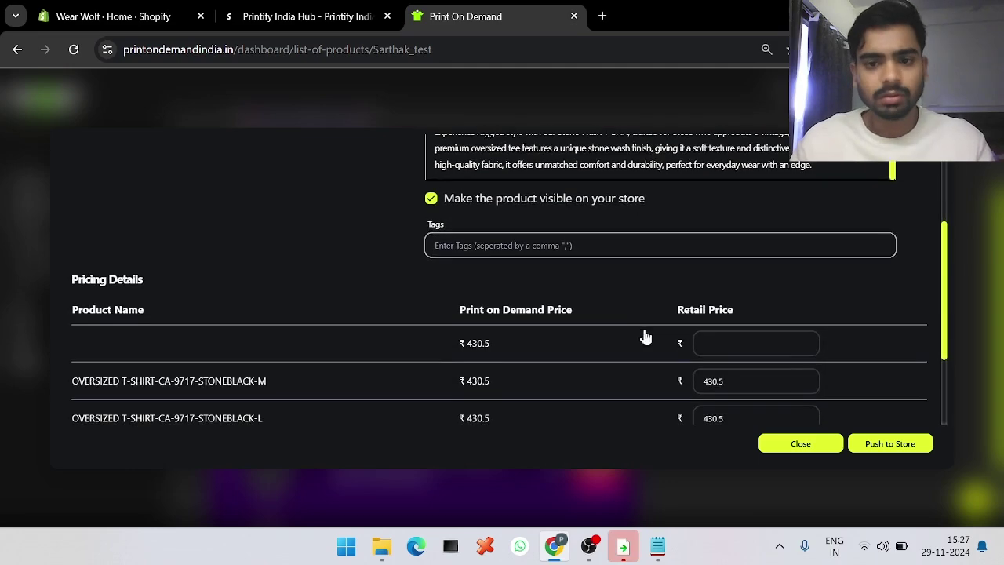
{"action": "scroll", "coordinate": [652, 356], "scroll_direction": "down", "scroll_amount": 1}
{"action": "scroll", "coordinate": [652, 356], "scroll_direction": "down", "scroll_amount": 1}
{"action": "left_click", "coordinate": [753, 294]}
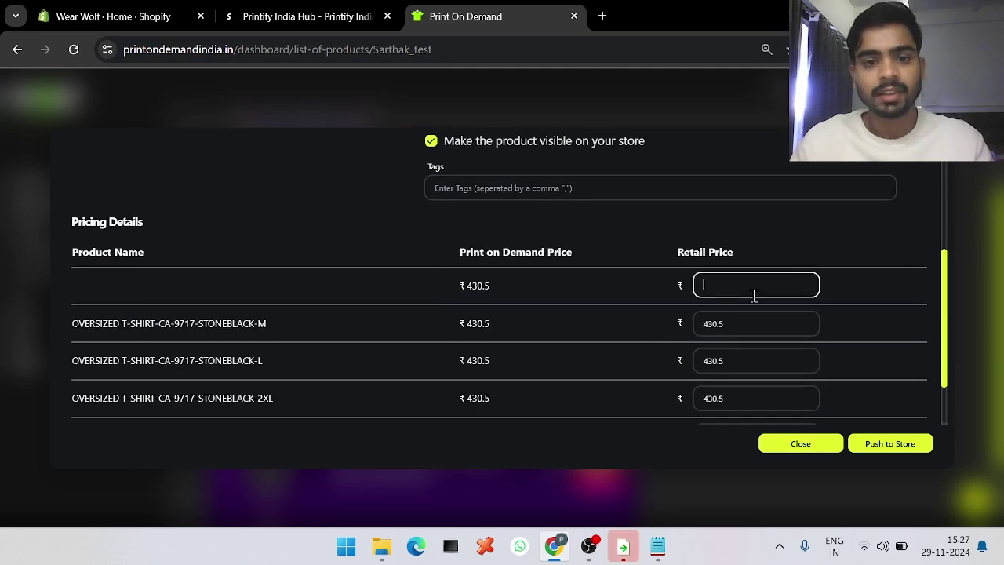
{"action": "left_click_drag", "start_coordinate": [432, 289], "coordinate": [531, 291]}
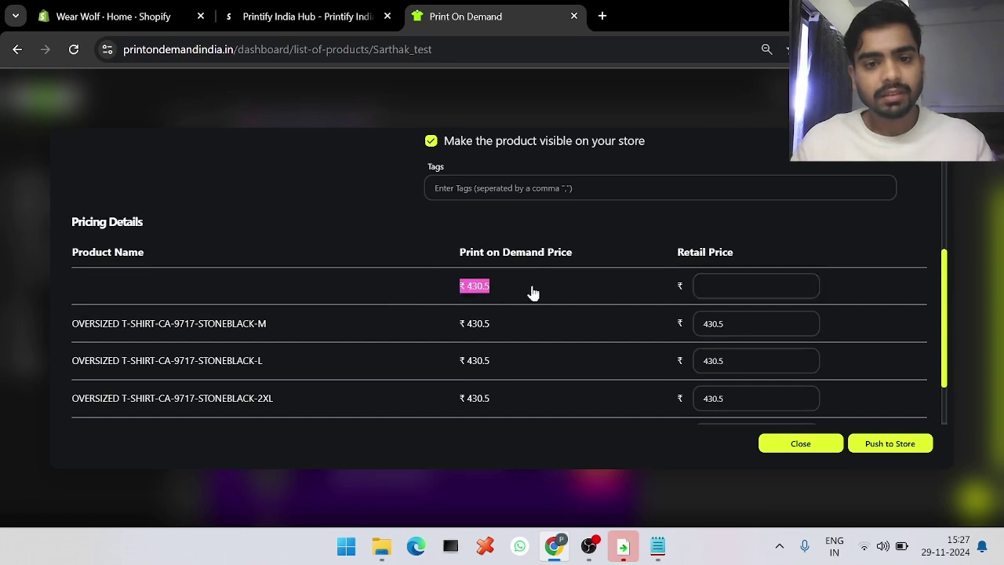
{"action": "left_click", "coordinate": [760, 290]}
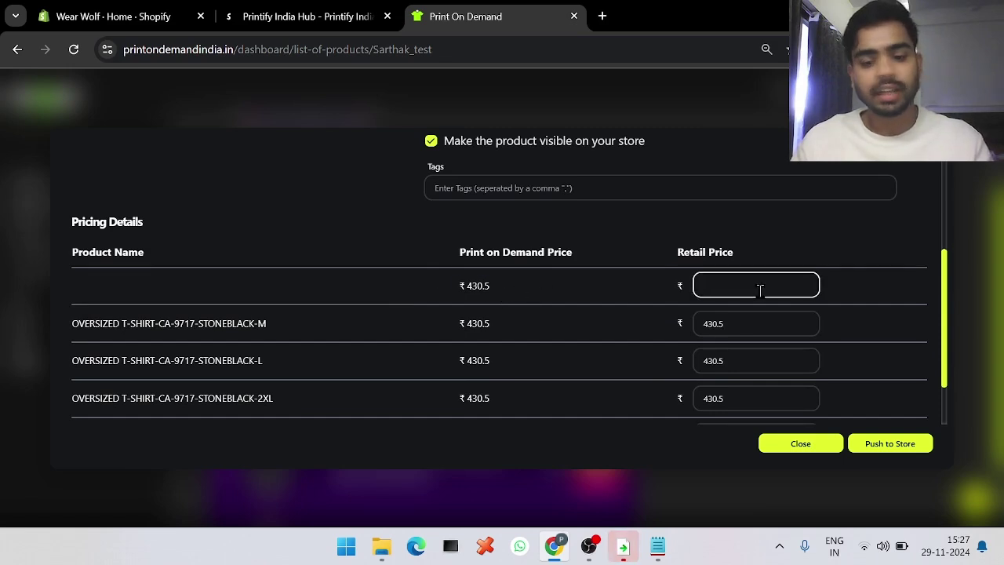
{"action": "type", "text": "1299"}
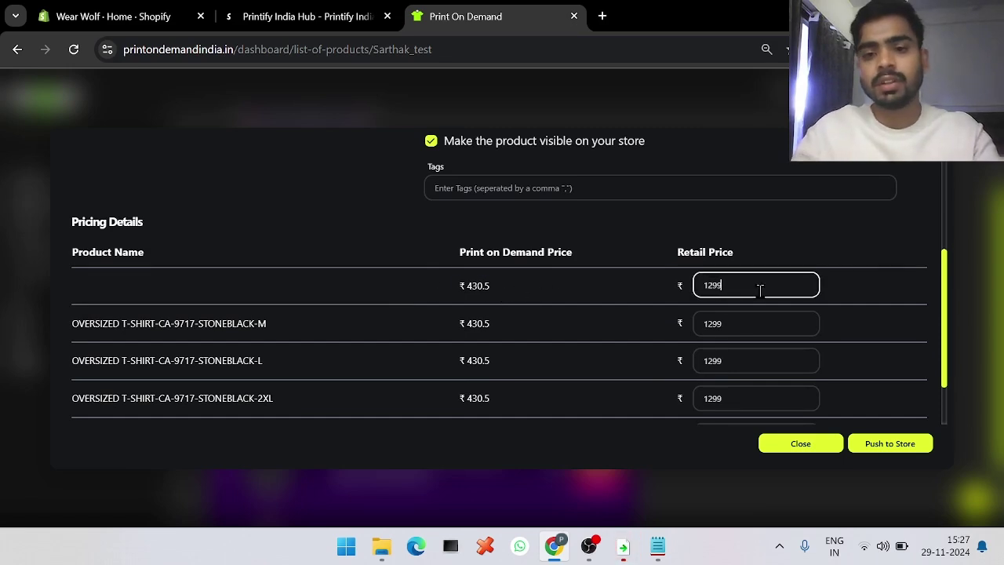
Push the priced Stone Wash Tee to the store and confirm both group products show Synced.
{"action": "left_click", "coordinate": [885, 454]}
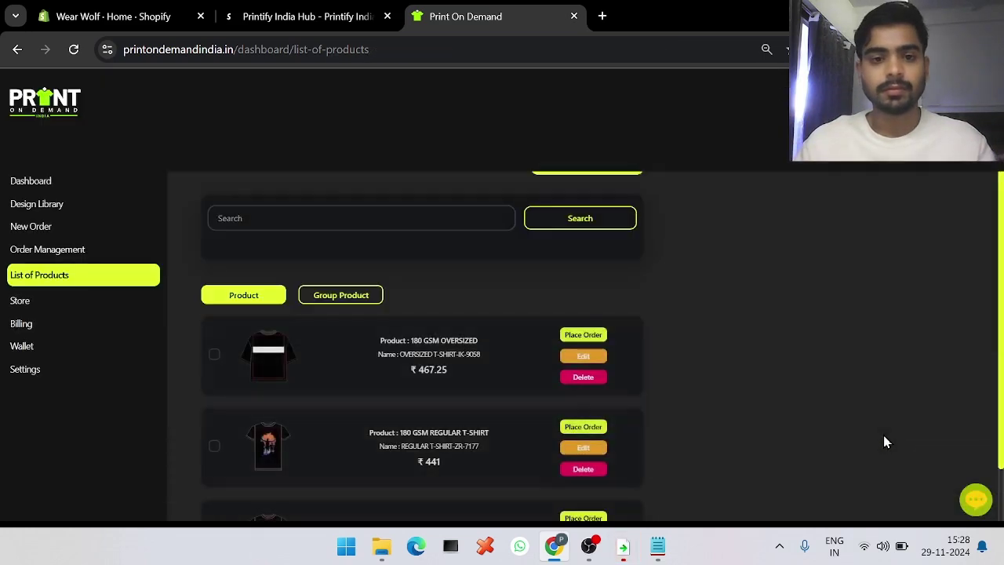
{"action": "left_click", "coordinate": [332, 300]}
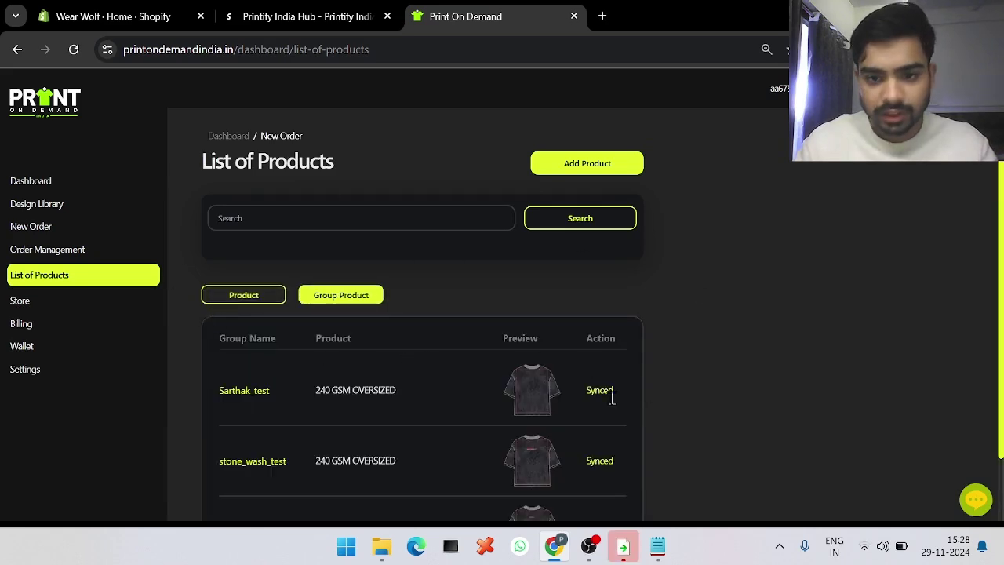
{"action": "left_click_drag", "start_coordinate": [585, 392], "coordinate": [648, 405]}
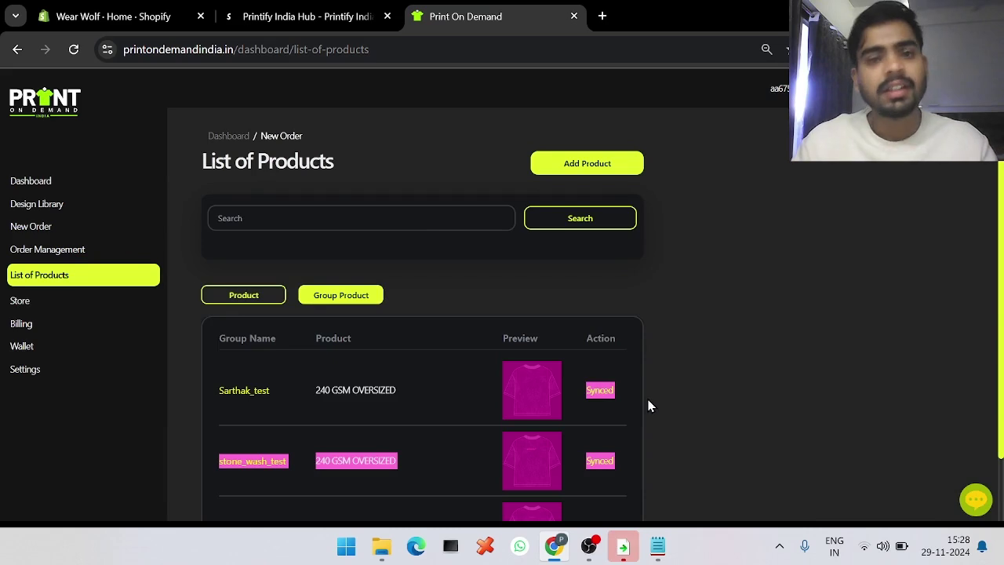
Open the Stone Wash Tee product page from the Wear Wolf store's Shopify product list.
{"action": "left_click", "coordinate": [131, 6]}
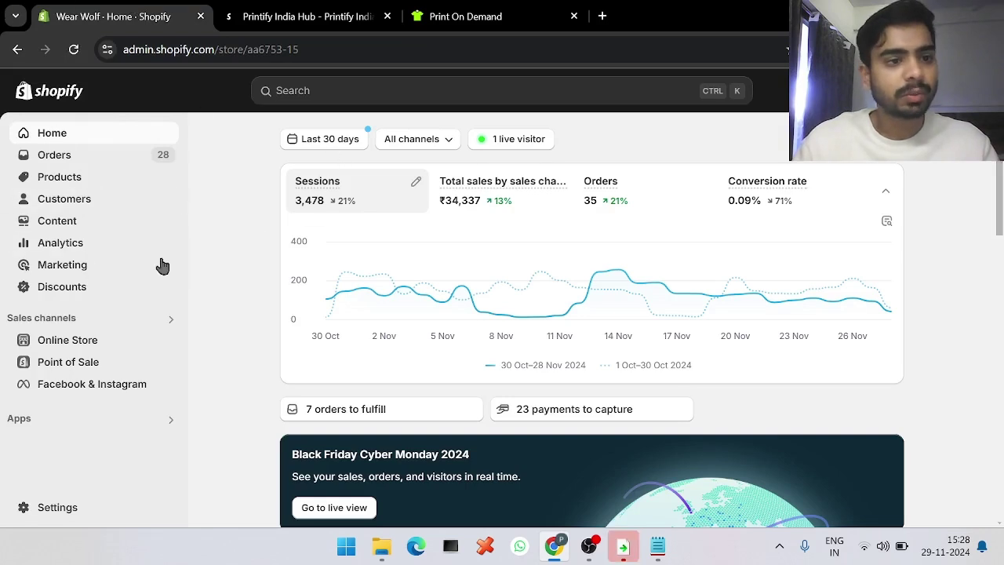
{"action": "left_click", "coordinate": [82, 181]}
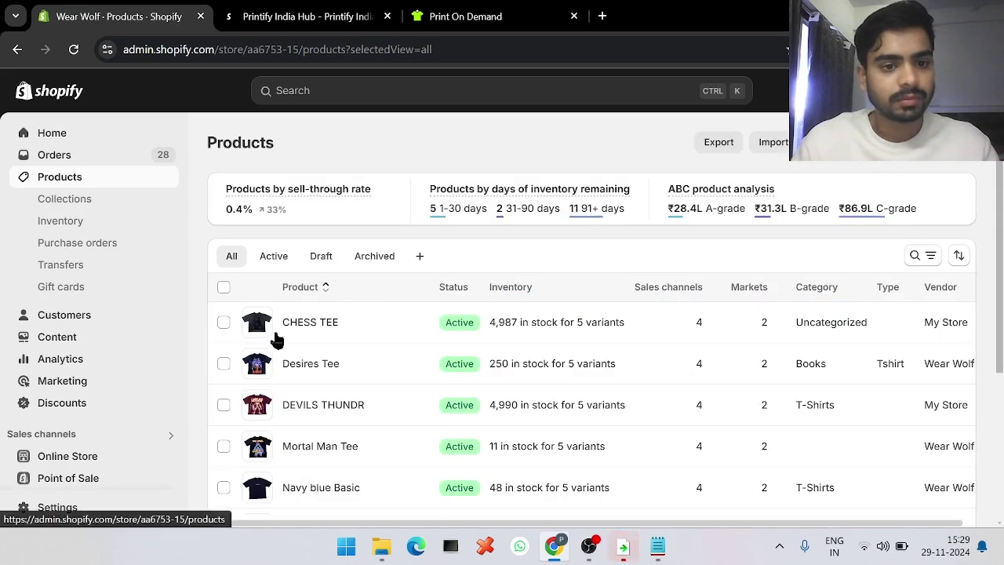
{"action": "scroll", "coordinate": [382, 461], "scroll_direction": "down", "scroll_amount": 3}
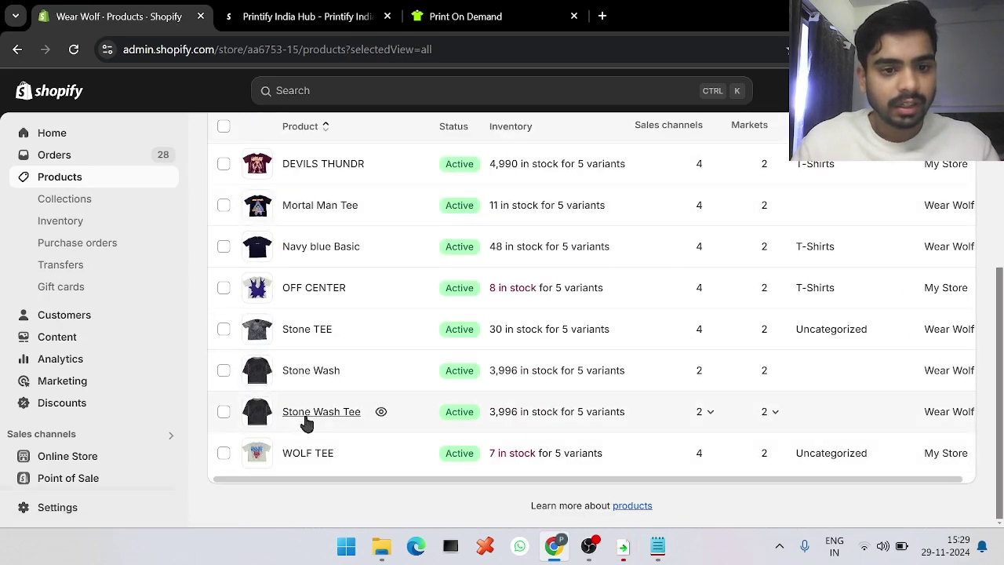
{"action": "left_click", "coordinate": [328, 421]}
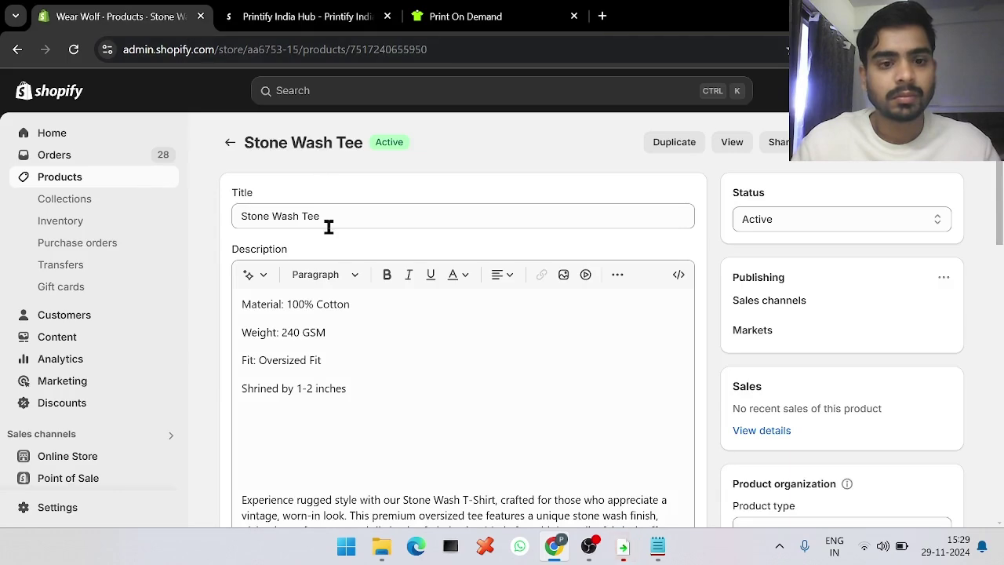
Bring up the Select file dialog from the Stone Wash Tee's Media section.
{"action": "scroll", "coordinate": [497, 381], "scroll_direction": "down", "scroll_amount": 5}
{"action": "scroll", "coordinate": [497, 381], "scroll_direction": "up", "scroll_amount": 2}
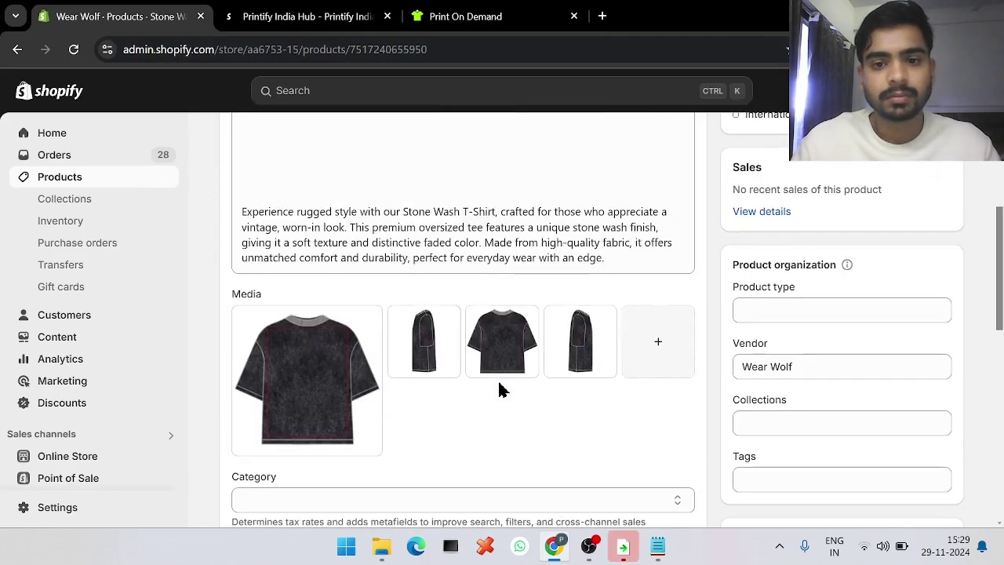
{"action": "scroll", "coordinate": [497, 385], "scroll_direction": "up", "scroll_amount": 4}
{"action": "scroll", "coordinate": [497, 384], "scroll_direction": "down", "scroll_amount": 3}
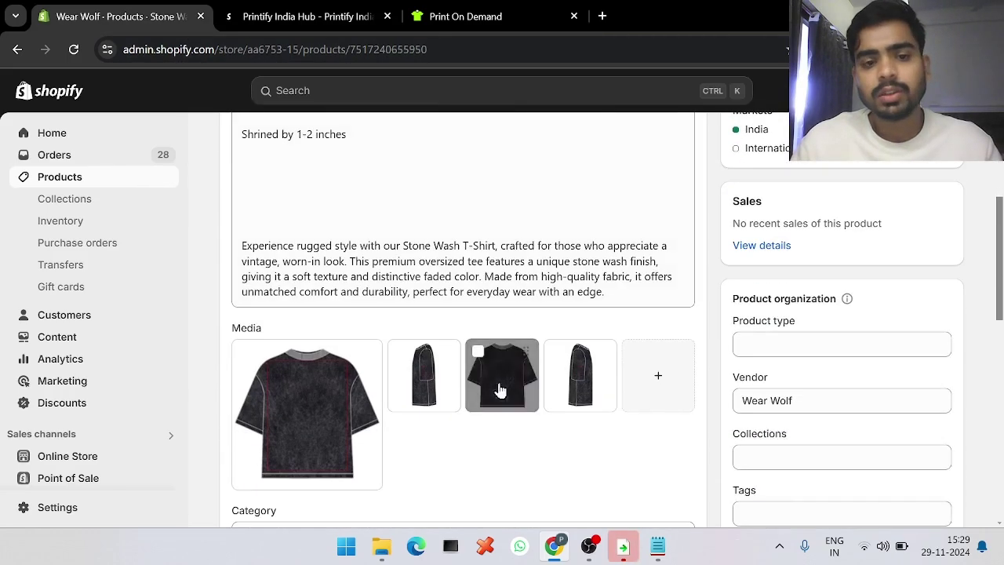
{"action": "scroll", "coordinate": [594, 514], "scroll_direction": "down", "scroll_amount": 3}
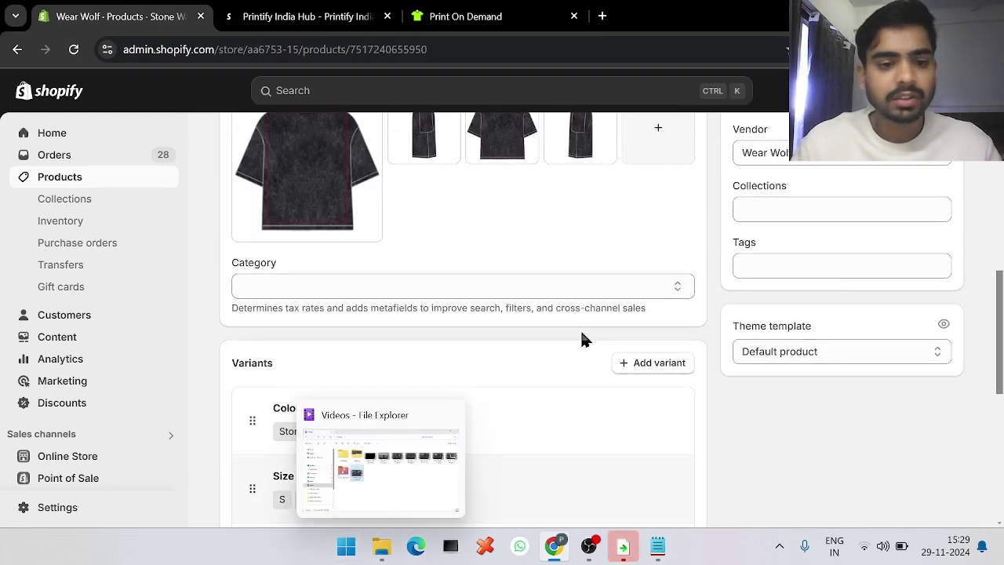
{"action": "scroll", "coordinate": [582, 338], "scroll_direction": "down", "scroll_amount": 2}
{"action": "scroll", "coordinate": [582, 339], "scroll_direction": "up", "scroll_amount": 5}
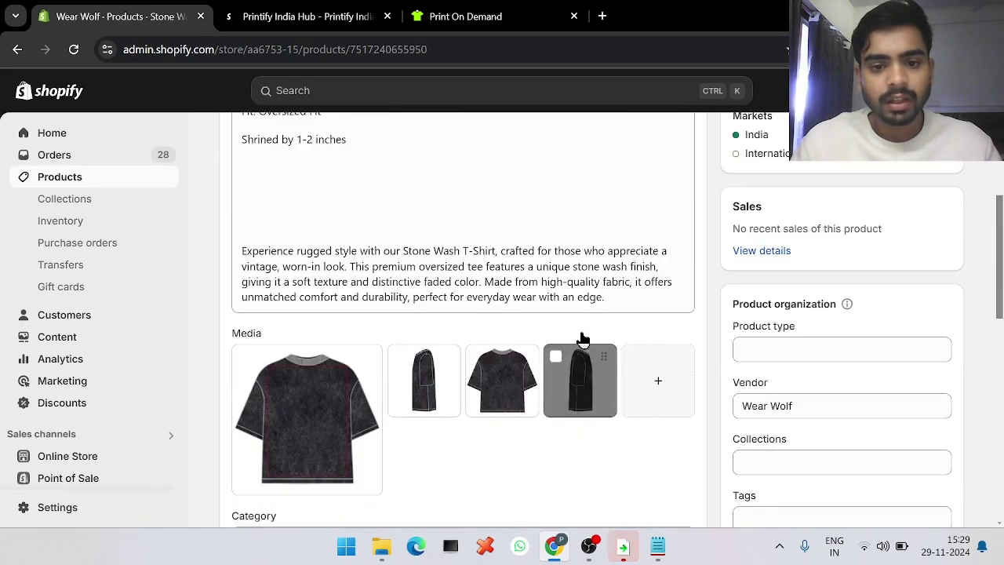
{"action": "scroll", "coordinate": [582, 339], "scroll_direction": "down", "scroll_amount": 1}
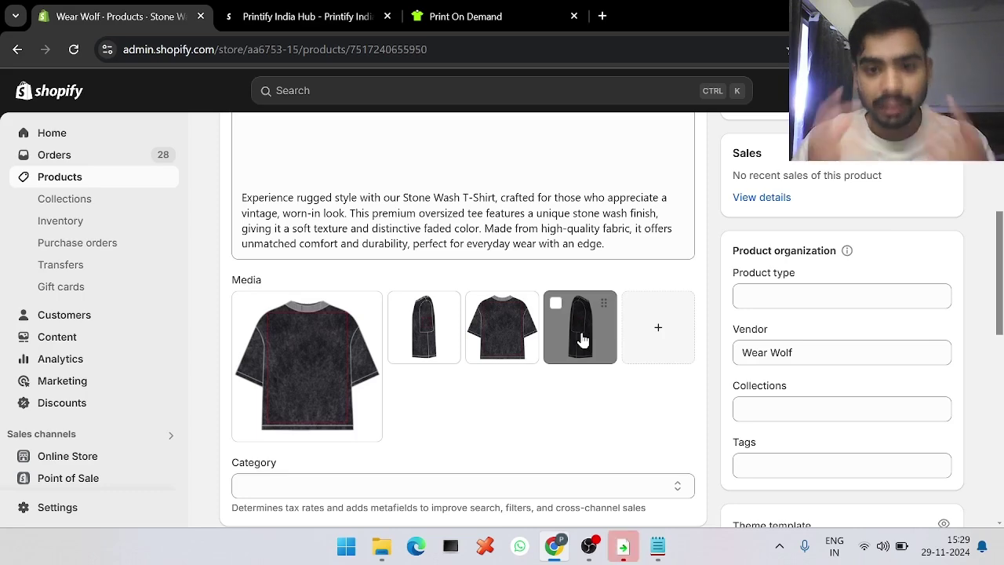
{"action": "left_click", "coordinate": [664, 324]}
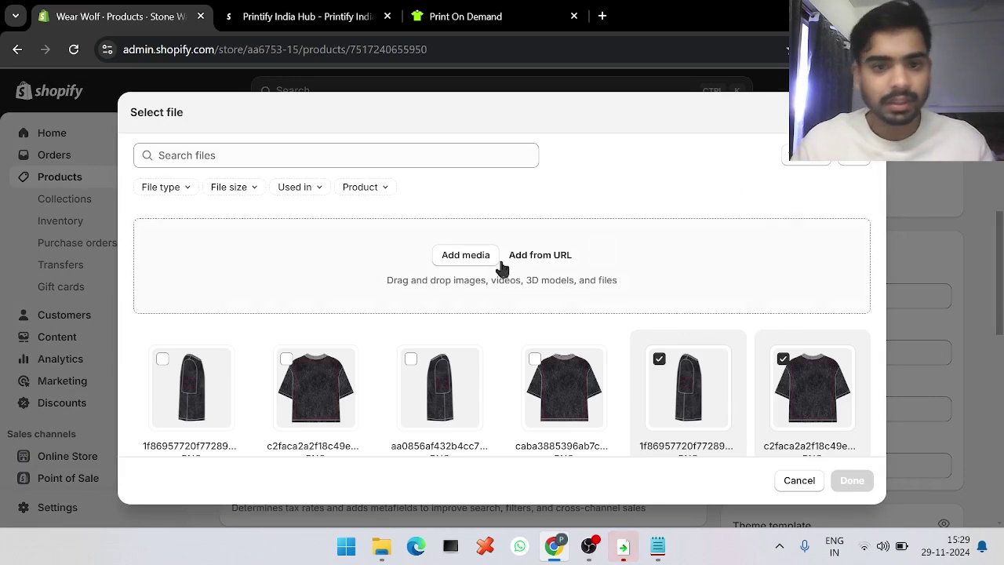
Upload the large PNG tee image from Downloads to the file picker.
{"action": "scroll", "coordinate": [444, 262], "scroll_direction": "down", "scroll_amount": 2}
{"action": "scroll", "coordinate": [448, 261], "scroll_direction": "up", "scroll_amount": 2}
{"action": "left_click", "coordinate": [449, 259]}
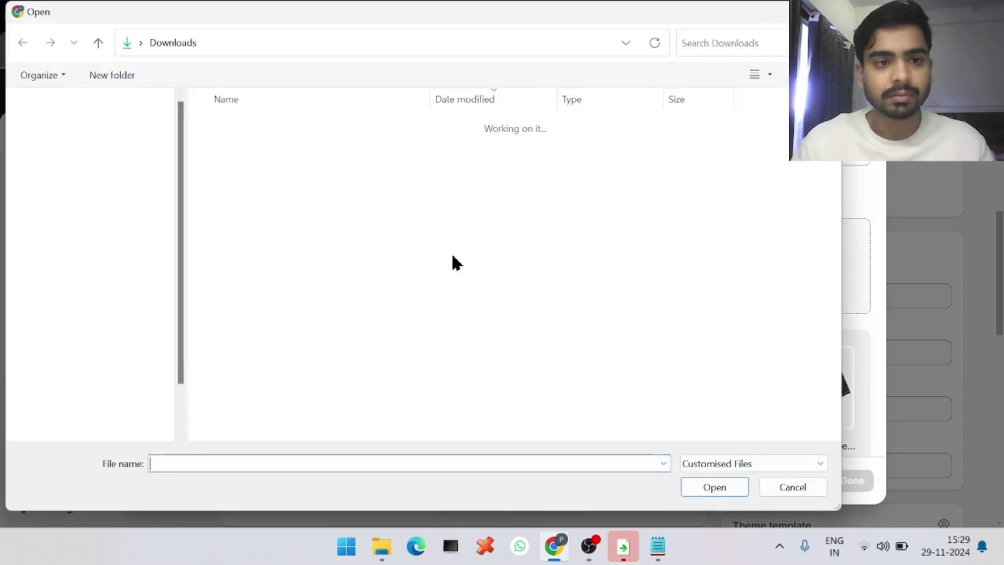
{"action": "left_click", "coordinate": [261, 168]}
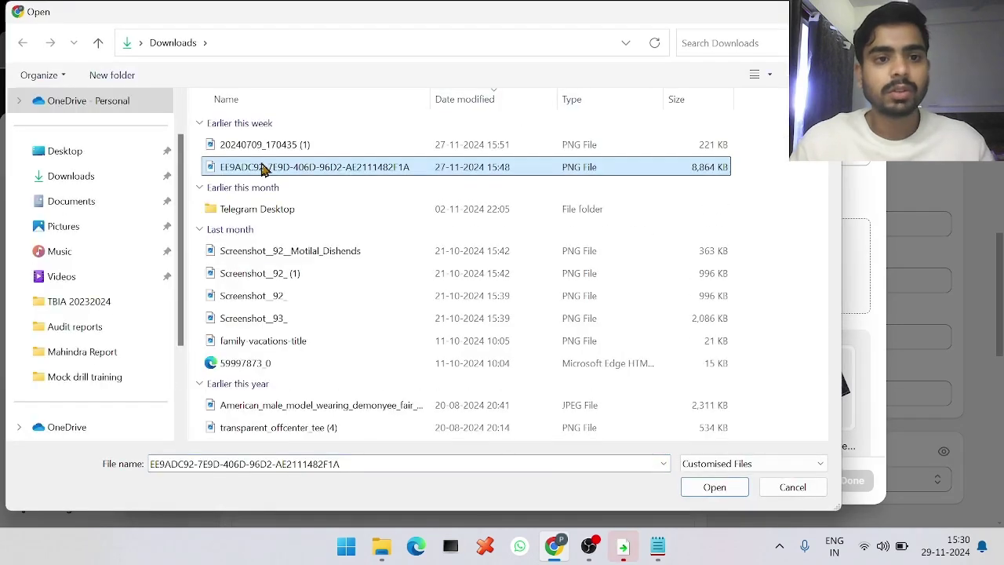
{"action": "double_click", "coordinate": [261, 167]}
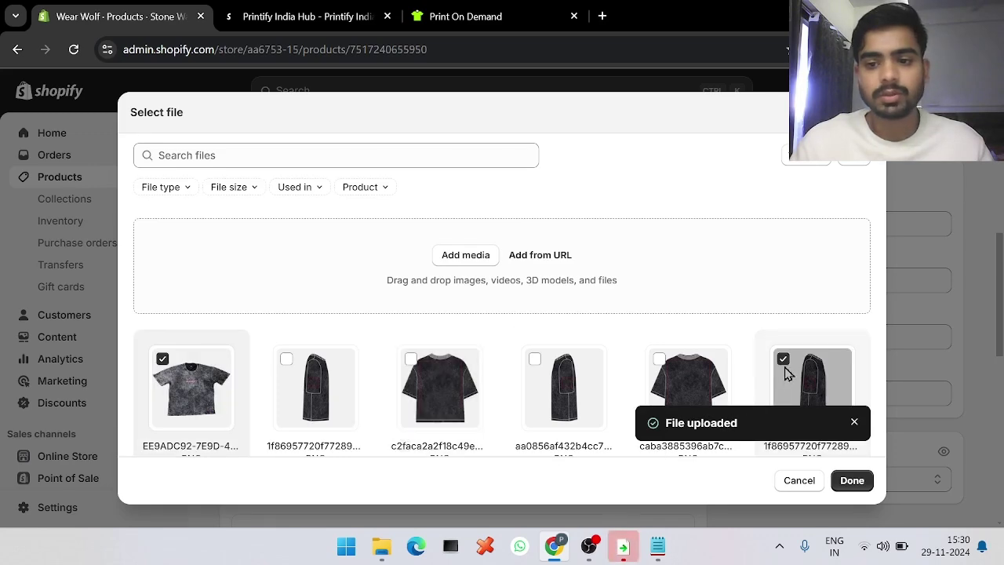
Deselect the four old images, attach the new one, and review the product page.
{"action": "scroll", "coordinate": [788, 375], "scroll_direction": "down", "scroll_amount": 2}
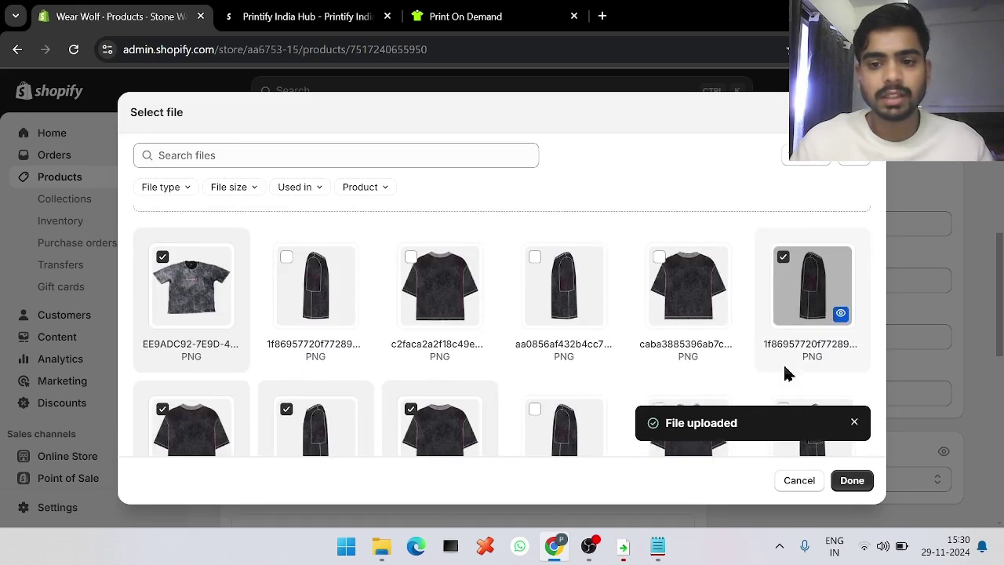
{"action": "left_click", "coordinate": [197, 417]}
{"action": "left_click", "coordinate": [276, 412]}
{"action": "left_click", "coordinate": [410, 403]}
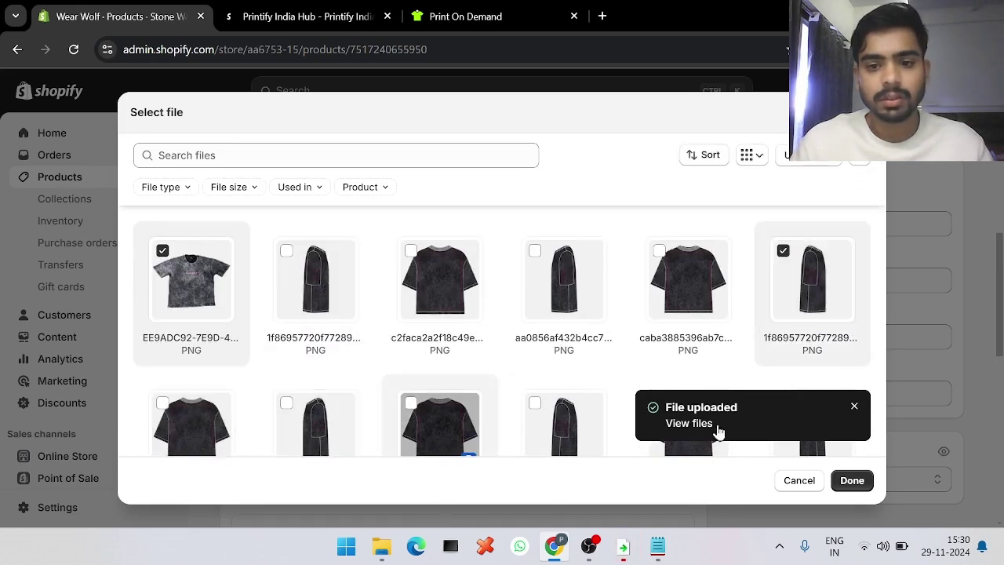
{"action": "left_click", "coordinate": [816, 290]}
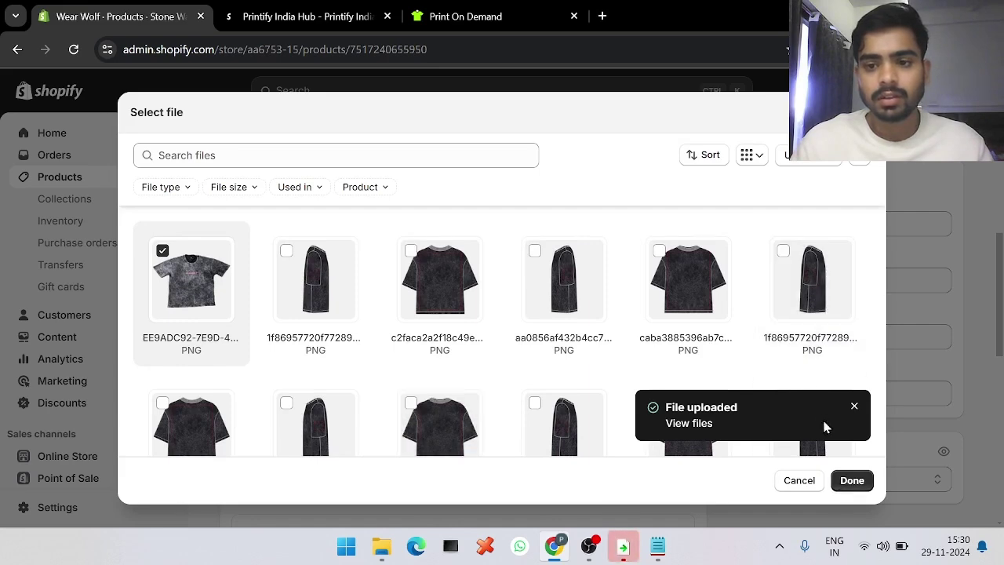
{"action": "left_click", "coordinate": [852, 481]}
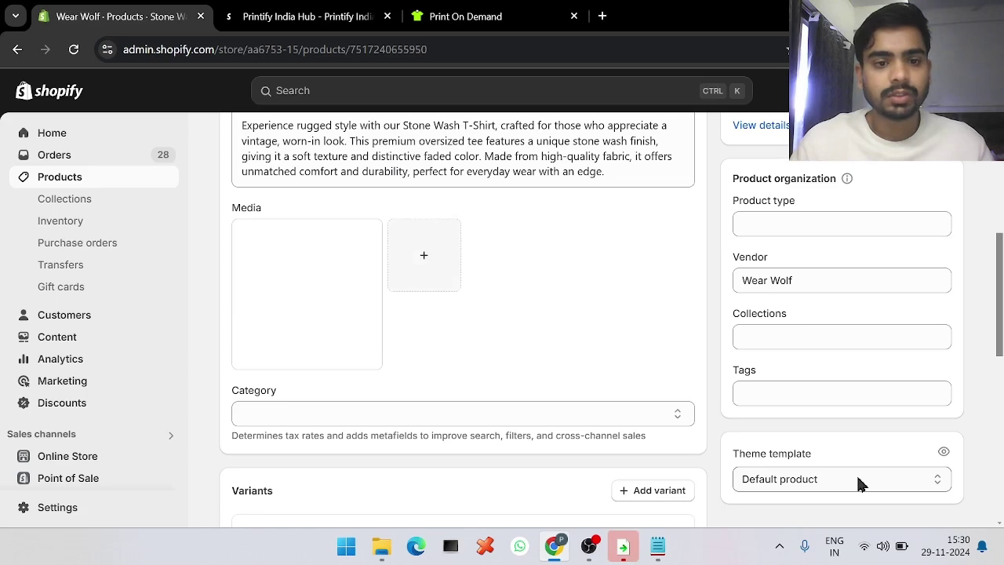
{"action": "scroll", "coordinate": [860, 485], "scroll_direction": "down", "scroll_amount": 1}
{"action": "scroll", "coordinate": [861, 484], "scroll_direction": "down", "scroll_amount": 4}
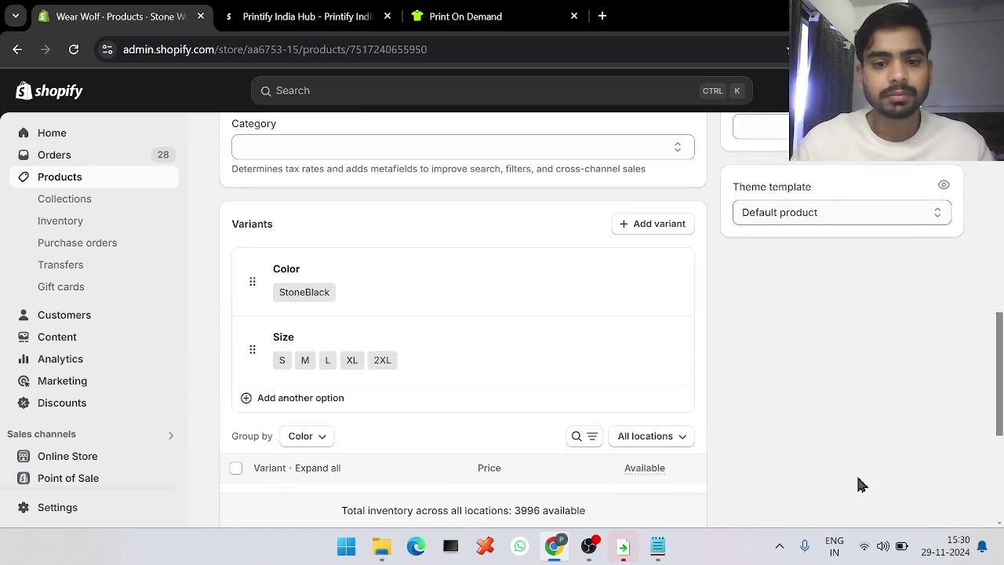
{"action": "scroll", "coordinate": [860, 484], "scroll_direction": "up", "scroll_amount": 6}
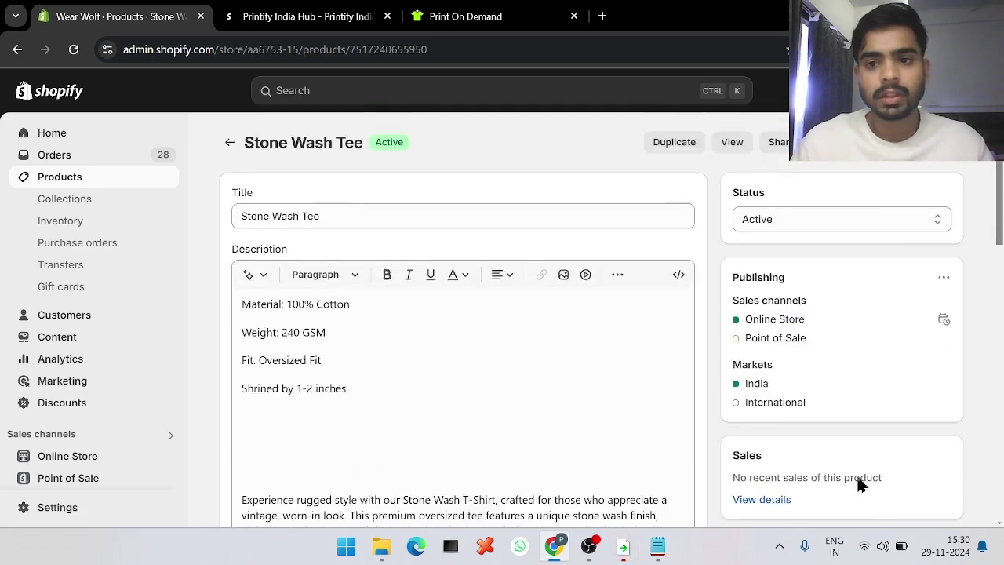
Add one size M Stone Wash Tee to the cart on the live store and go to checkout.
{"action": "left_click", "coordinate": [732, 142]}
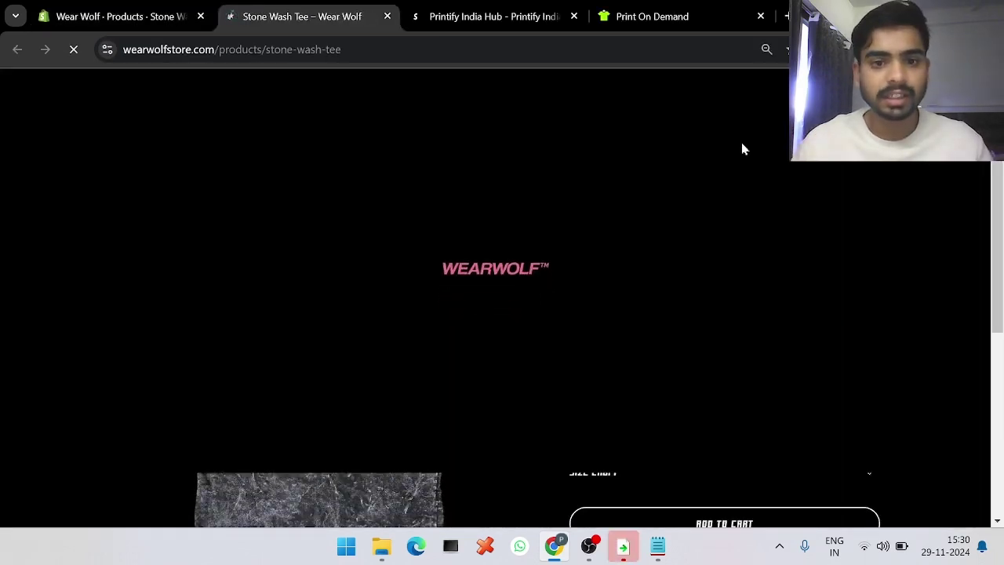
{"action": "scroll", "coordinate": [744, 149], "scroll_direction": "down", "scroll_amount": 3}
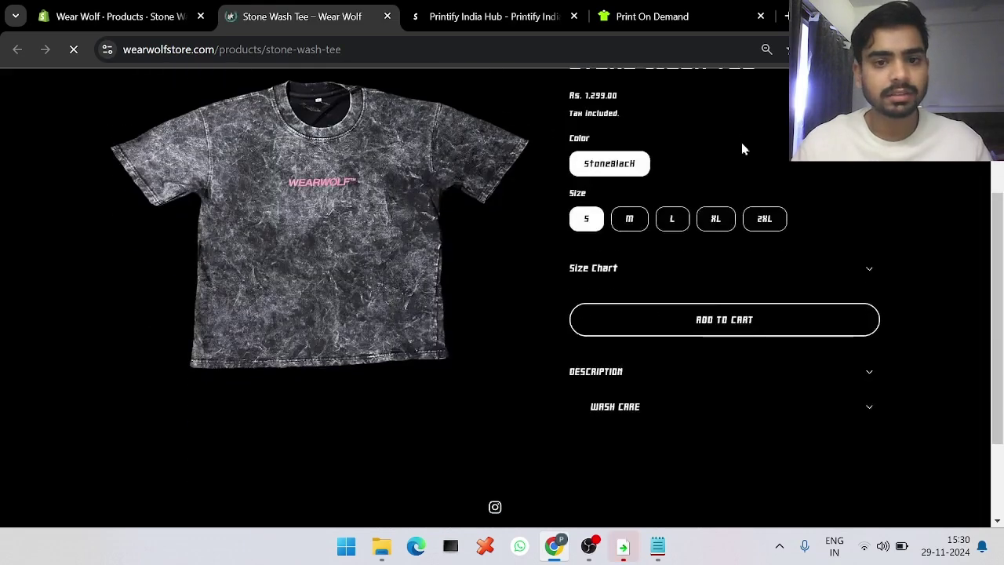
{"action": "scroll", "coordinate": [743, 149], "scroll_direction": "up", "scroll_amount": 3}
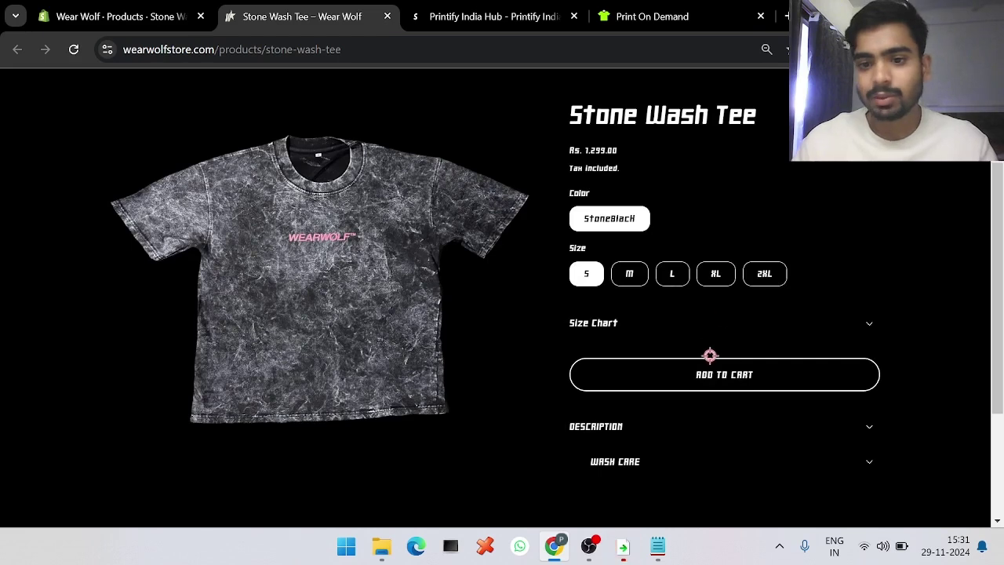
{"action": "left_click", "coordinate": [620, 274]}
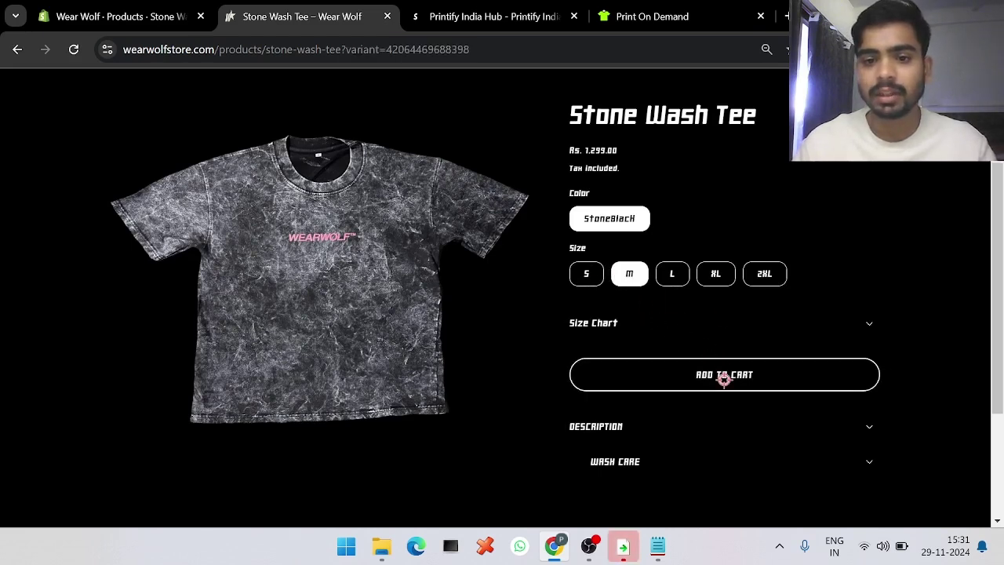
{"action": "left_click", "coordinate": [721, 375]}
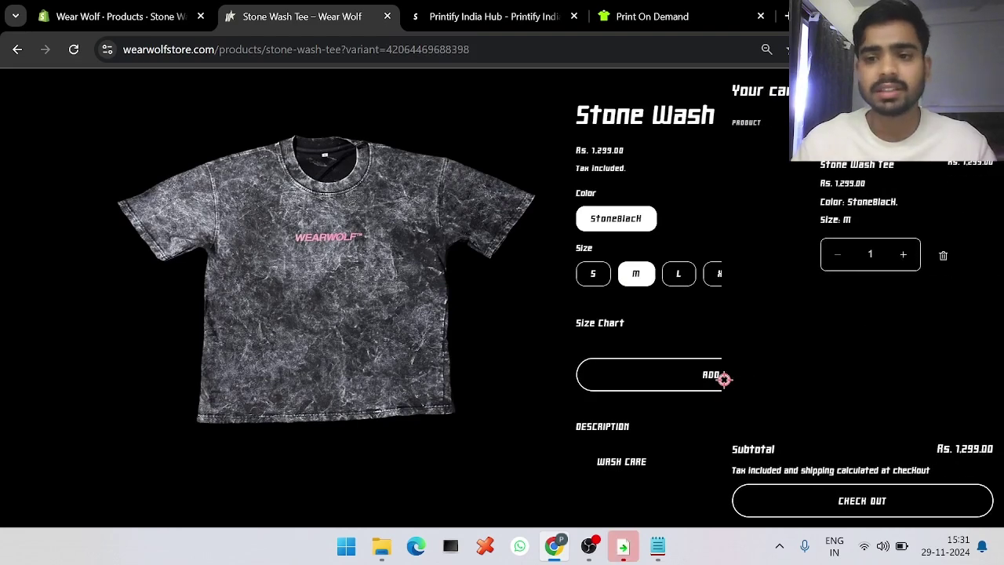
{"action": "left_click", "coordinate": [844, 509]}
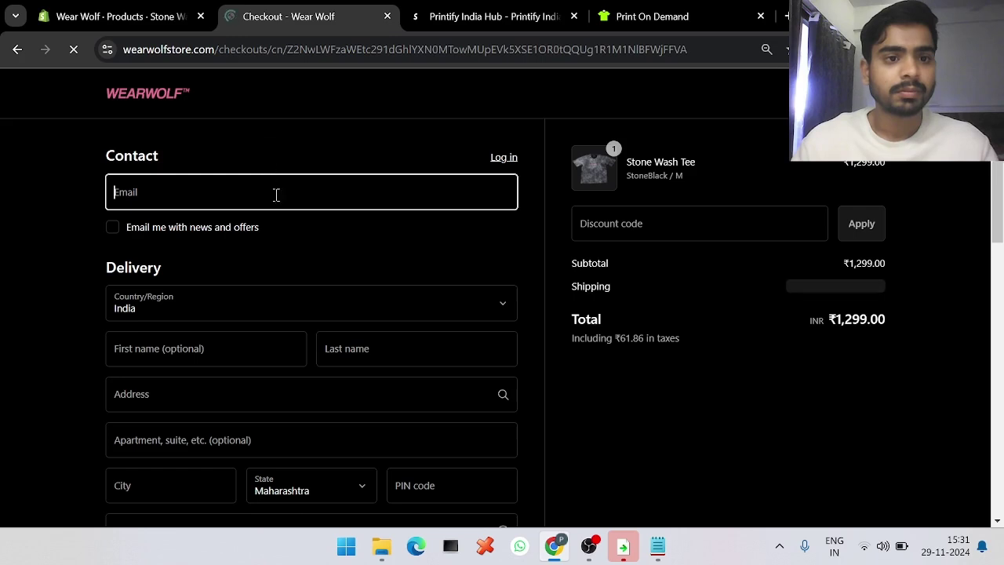
Autofill the saved contact e-mail and delivery details on the checkout page.
{"action": "left_click", "coordinate": [276, 196]}
{"action": "left_click", "coordinate": [282, 247]}
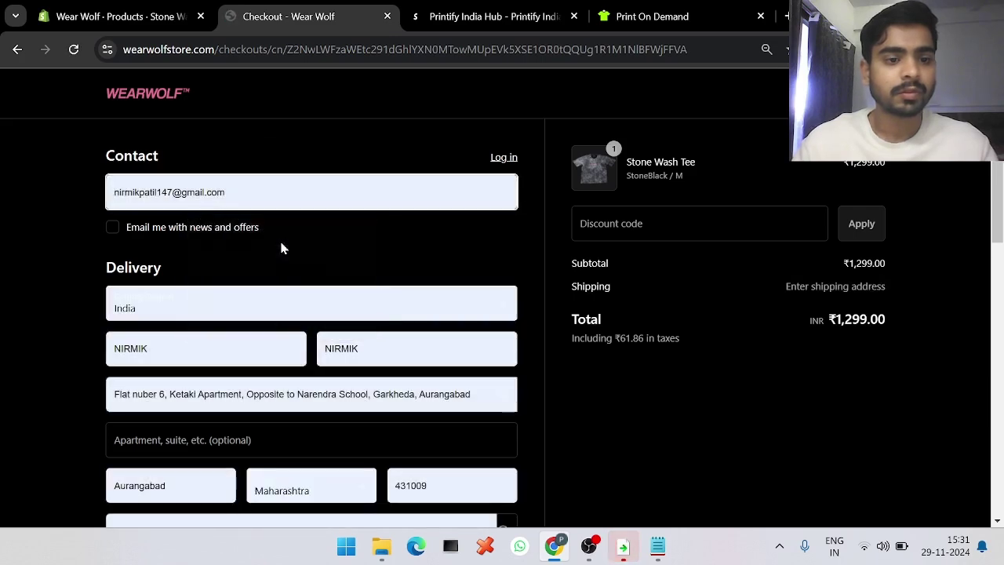
{"action": "scroll", "coordinate": [496, 346], "scroll_direction": "down", "scroll_amount": 3}
{"action": "scroll", "coordinate": [496, 347], "scroll_direction": "down", "scroll_amount": 3}
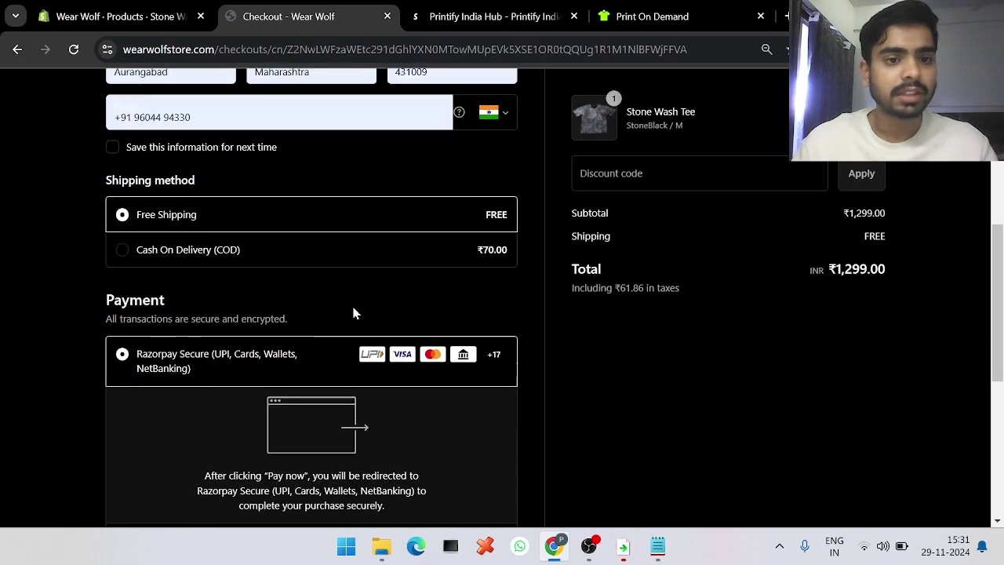
Choose Cash On Delivery shipping, place the ₹1,369.00 order, and return to Shopify admin.
{"action": "left_click", "coordinate": [336, 263]}
{"action": "scroll", "coordinate": [337, 265], "scroll_direction": "down", "scroll_amount": 3}
{"action": "scroll", "coordinate": [352, 445], "scroll_direction": "down", "scroll_amount": 3}
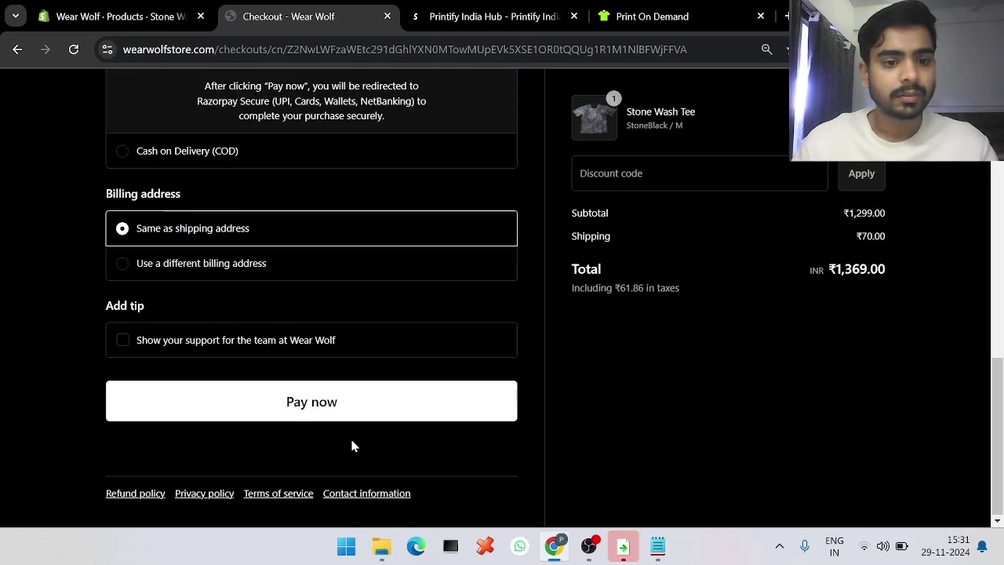
{"action": "left_click", "coordinate": [353, 417]}
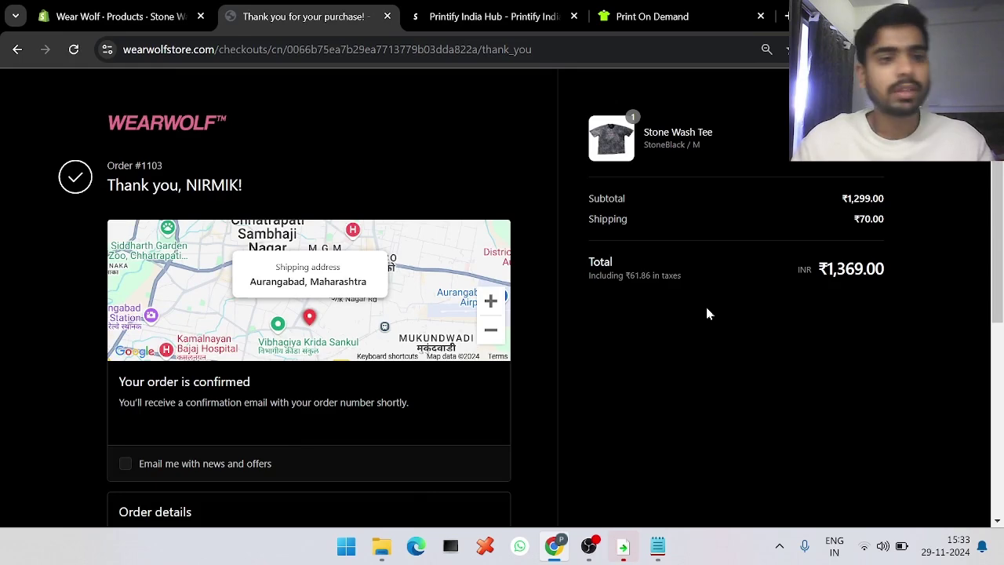
{"action": "scroll", "coordinate": [448, 137], "scroll_direction": "down", "scroll_amount": 5}
{"action": "left_click", "coordinate": [118, 16]}
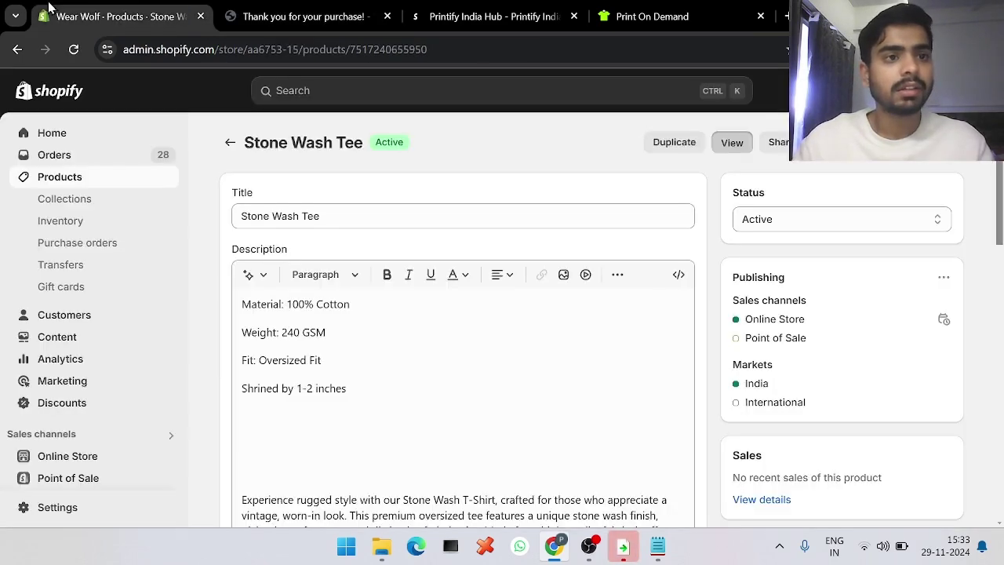
Review the new ₹1,369.00 payment-pending order in Shopify, then switch to Print On Demand India.
{"action": "left_click", "coordinate": [75, 161]}
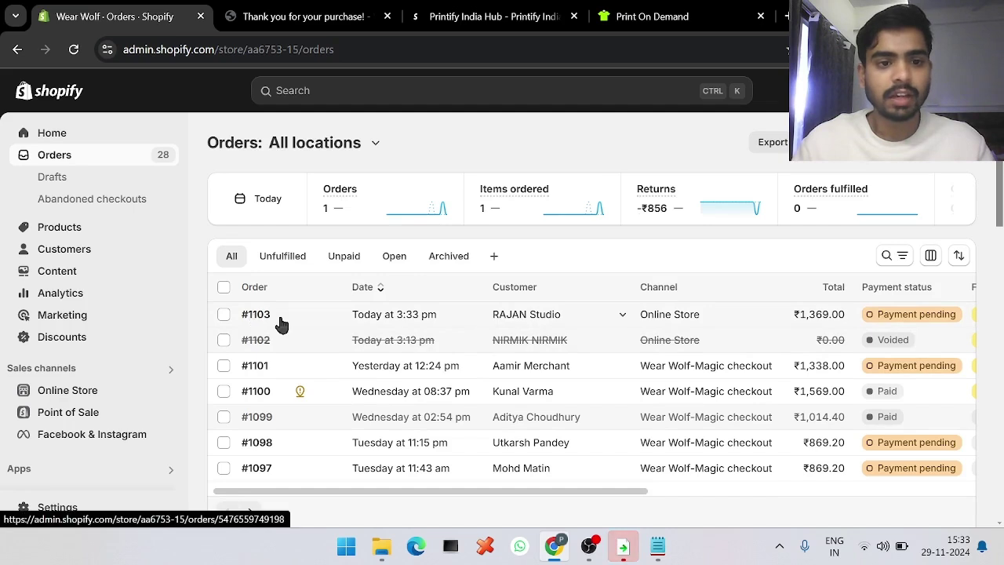
{"action": "left_click", "coordinate": [672, 7]}
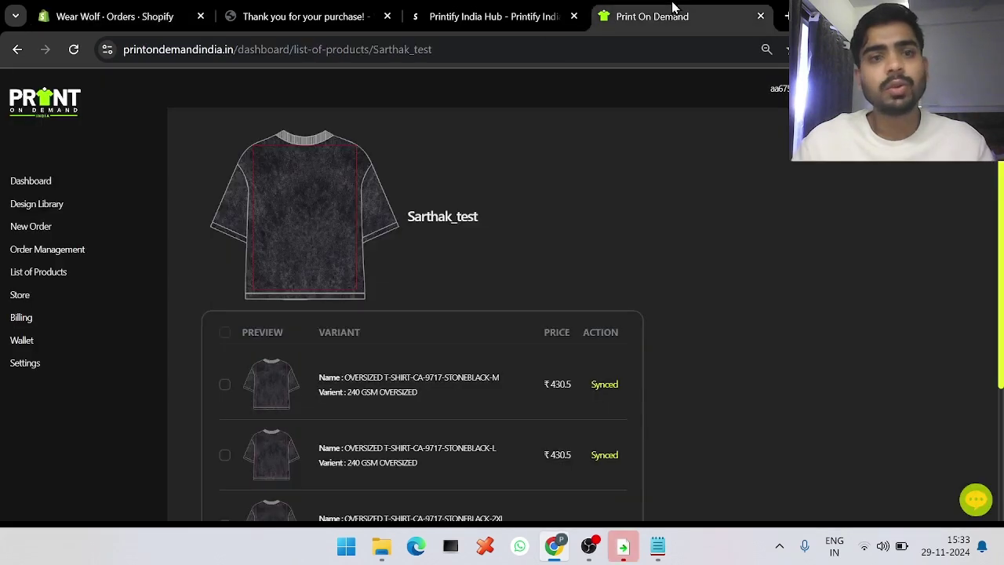
Send the Shopify test order for POD Shipping and confirm it among Active orders at ₹497.7.
{"action": "left_click", "coordinate": [48, 251]}
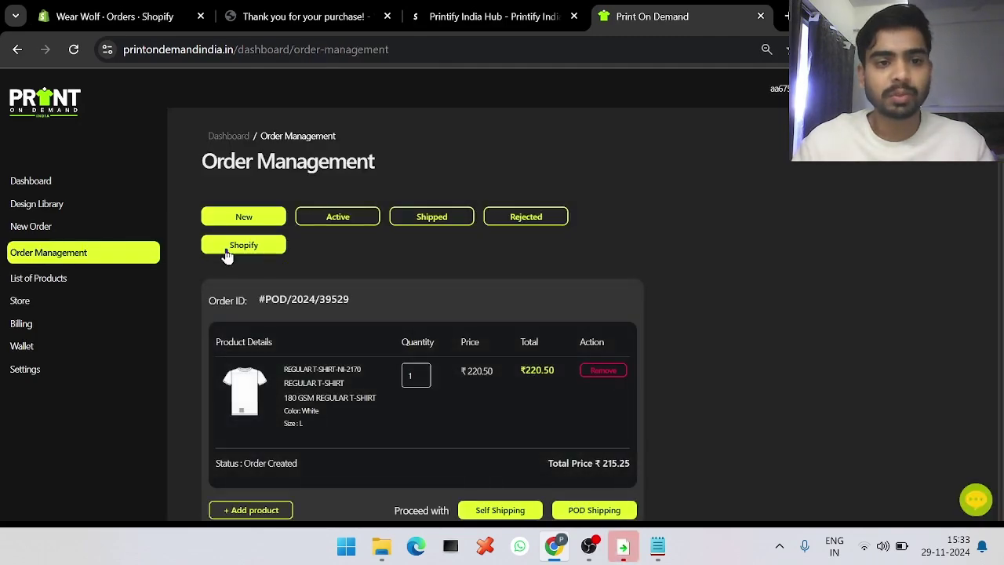
{"action": "left_click", "coordinate": [226, 256]}
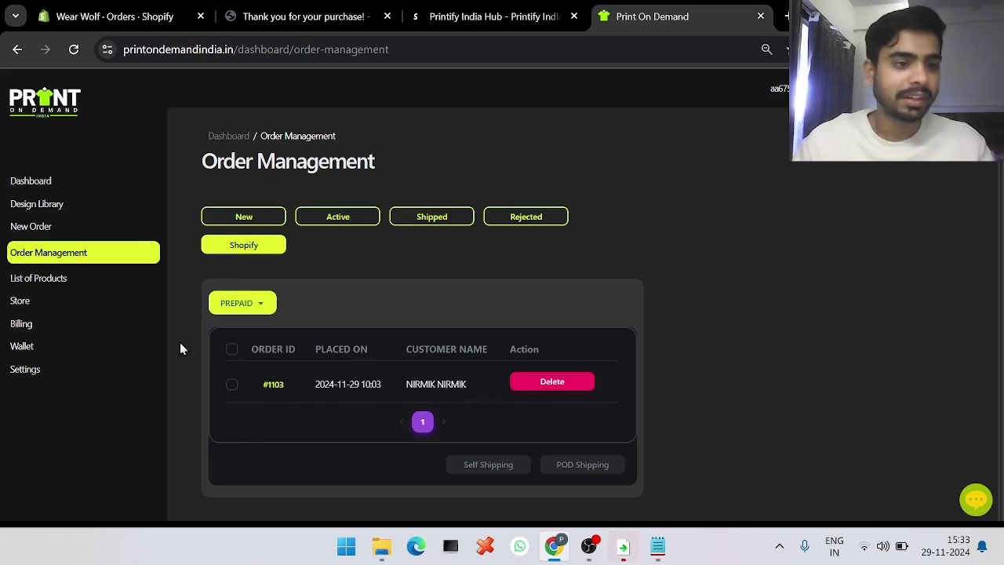
{"action": "left_click", "coordinate": [232, 386]}
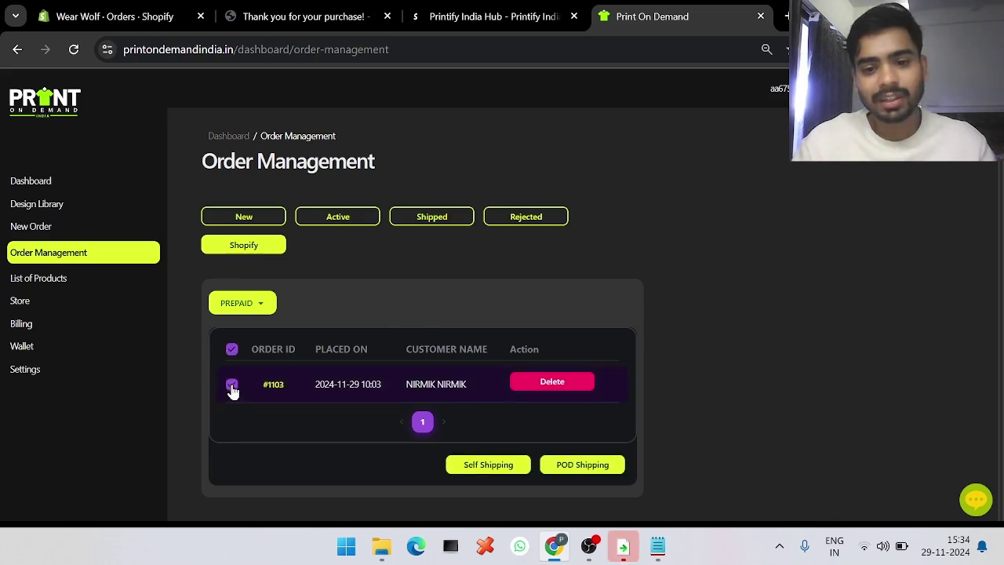
{"action": "left_click", "coordinate": [577, 466]}
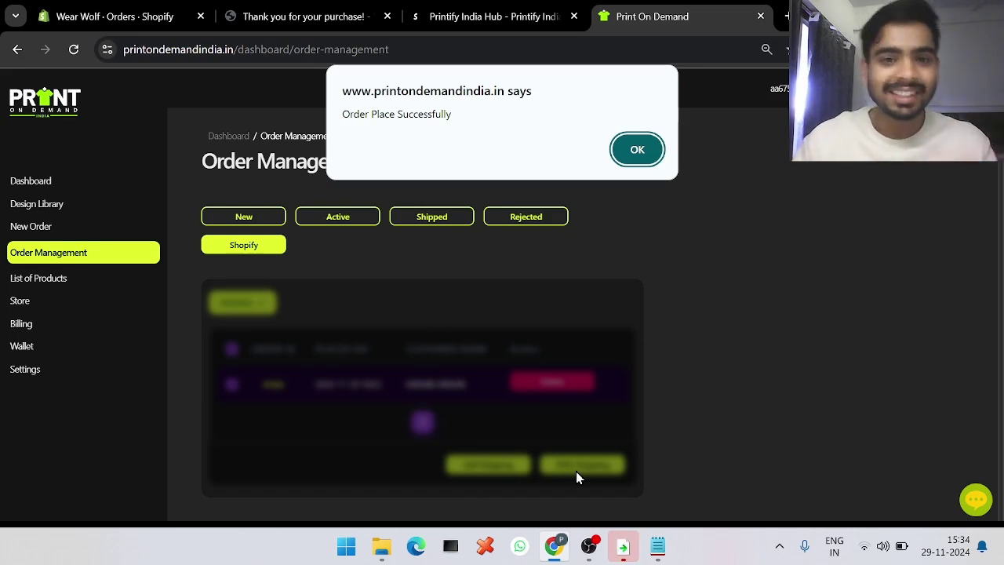
{"action": "left_click", "coordinate": [635, 149]}
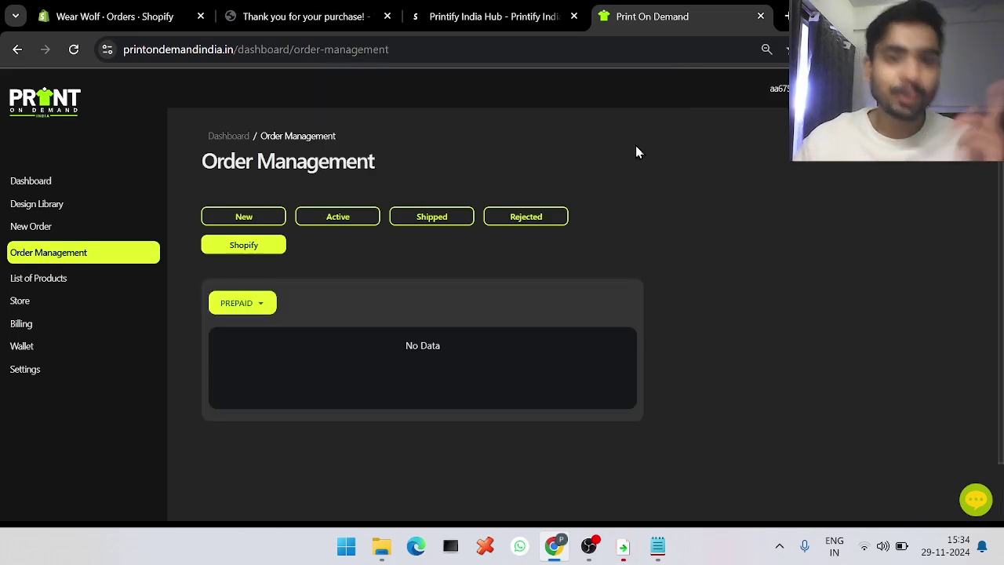
{"action": "left_click", "coordinate": [330, 219]}
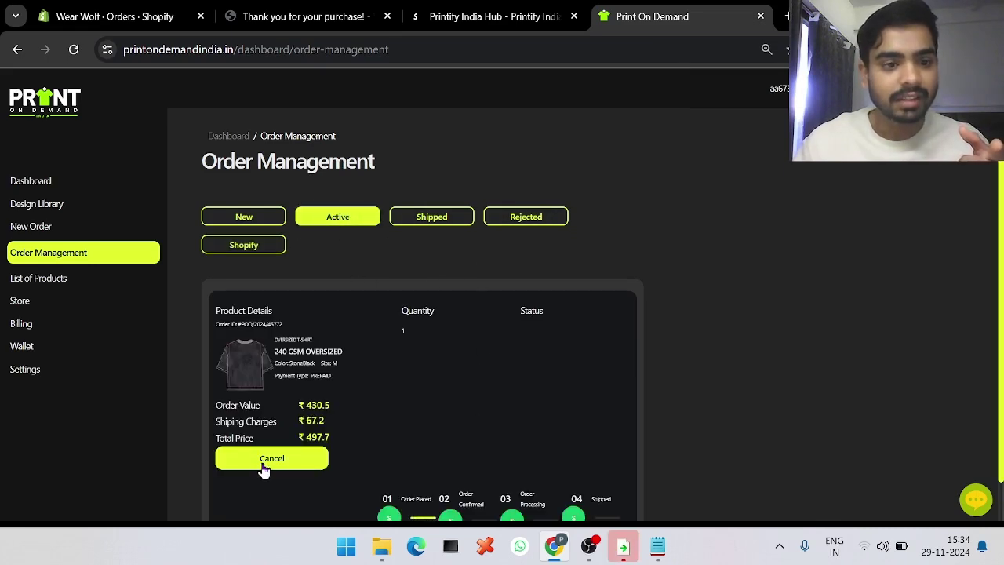
{"action": "left_click", "coordinate": [68, 375]}
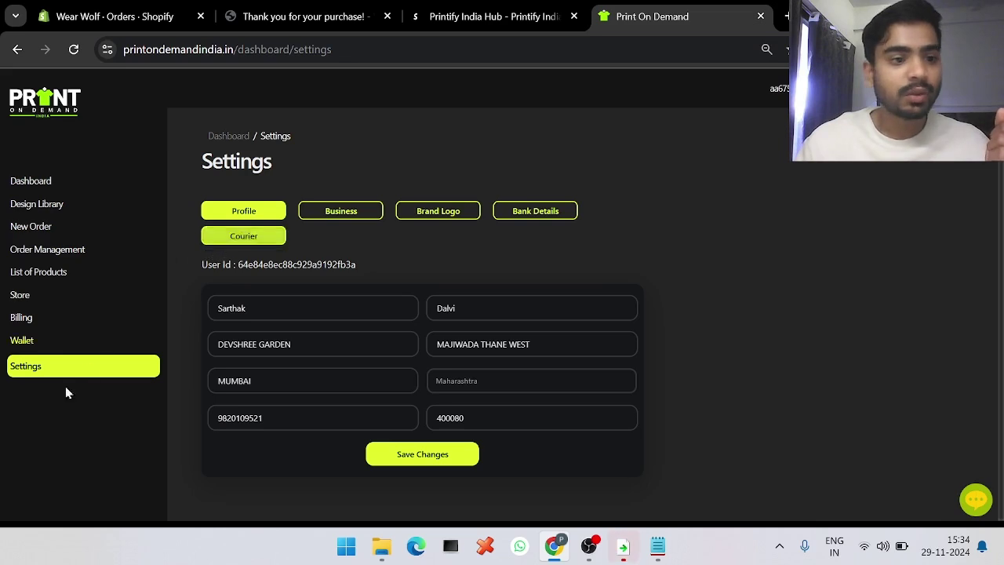
Set Courier Priority to DTDC in the Settings Courier section.
{"action": "left_click", "coordinate": [234, 243]}
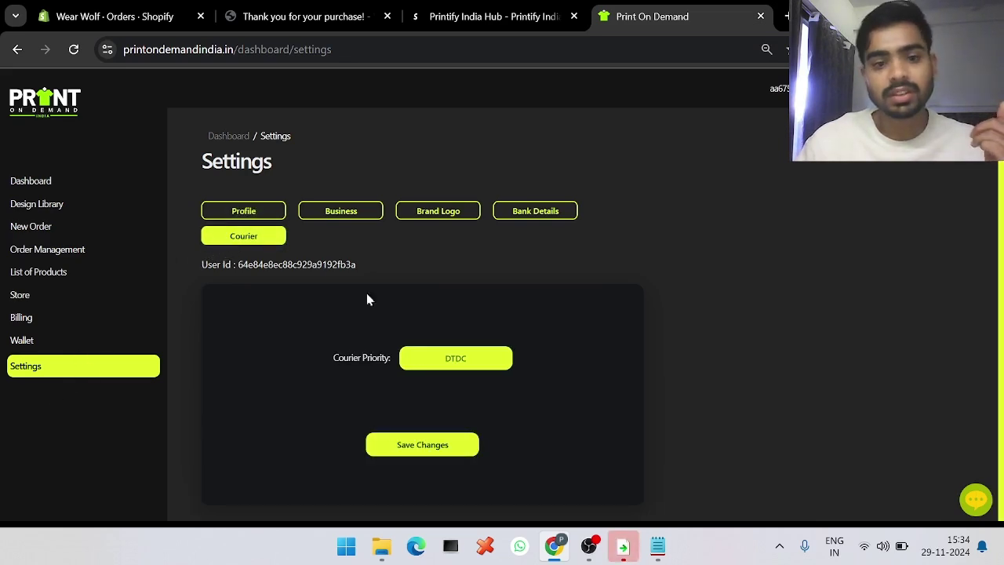
{"action": "left_click", "coordinate": [423, 366]}
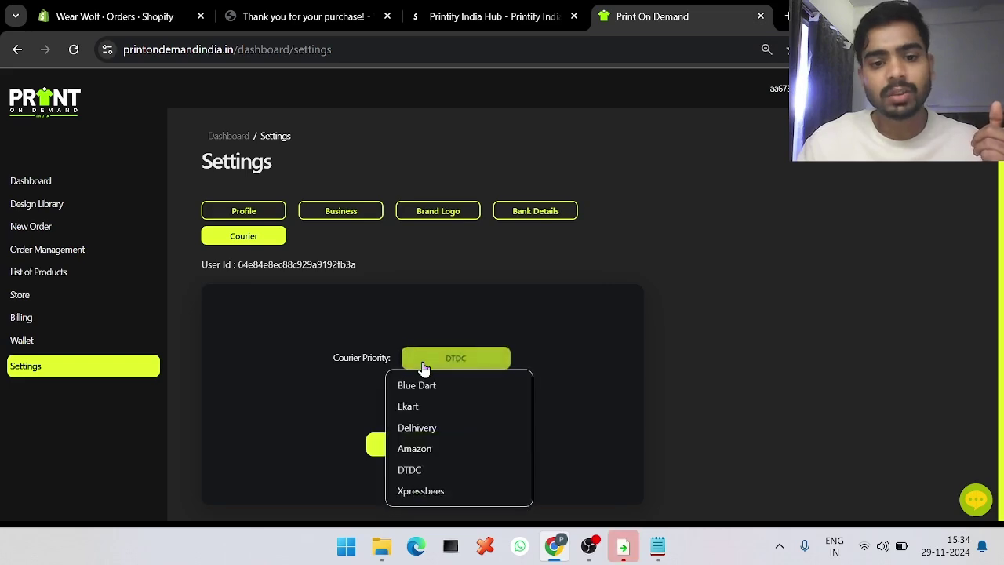
{"action": "left_click", "coordinate": [442, 471]}
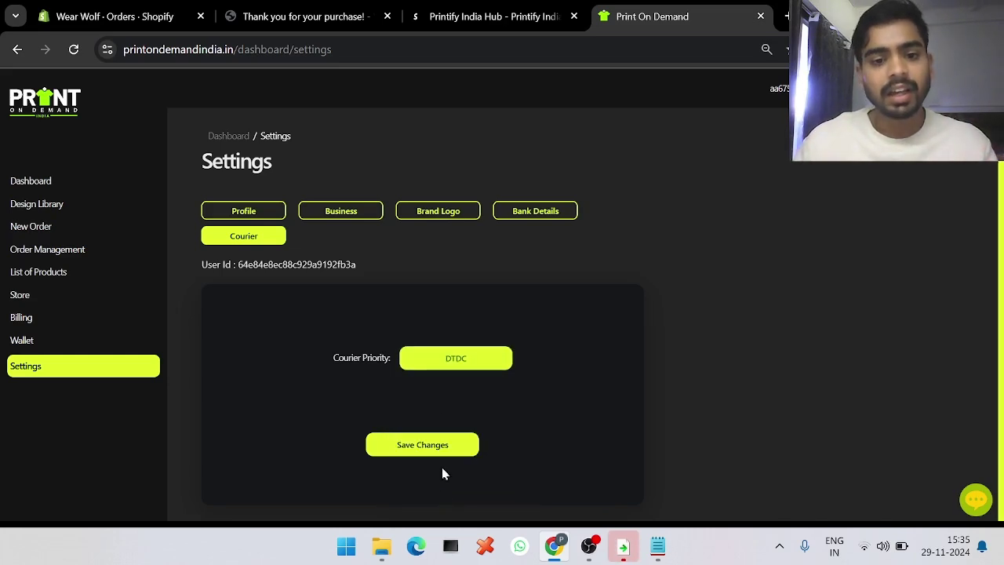